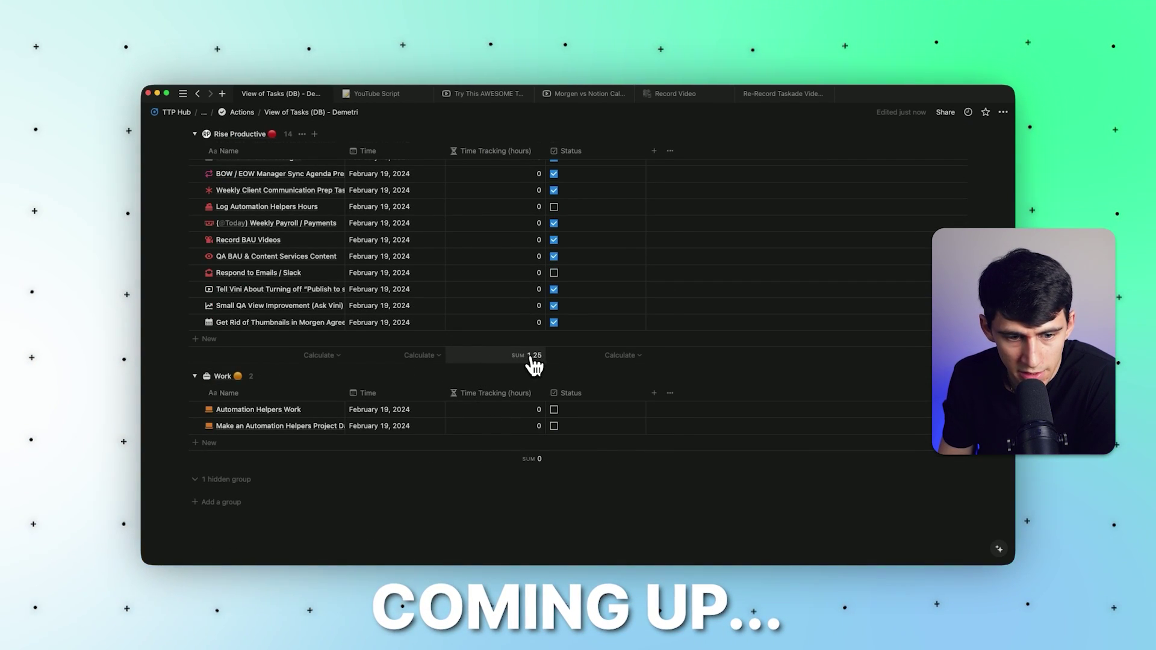
Glance at the view's filter rules, close them, and scroll through the task table.
{"action": "scroll", "coordinate": [534, 364], "scroll_direction": "up", "scroll_amount": 6}
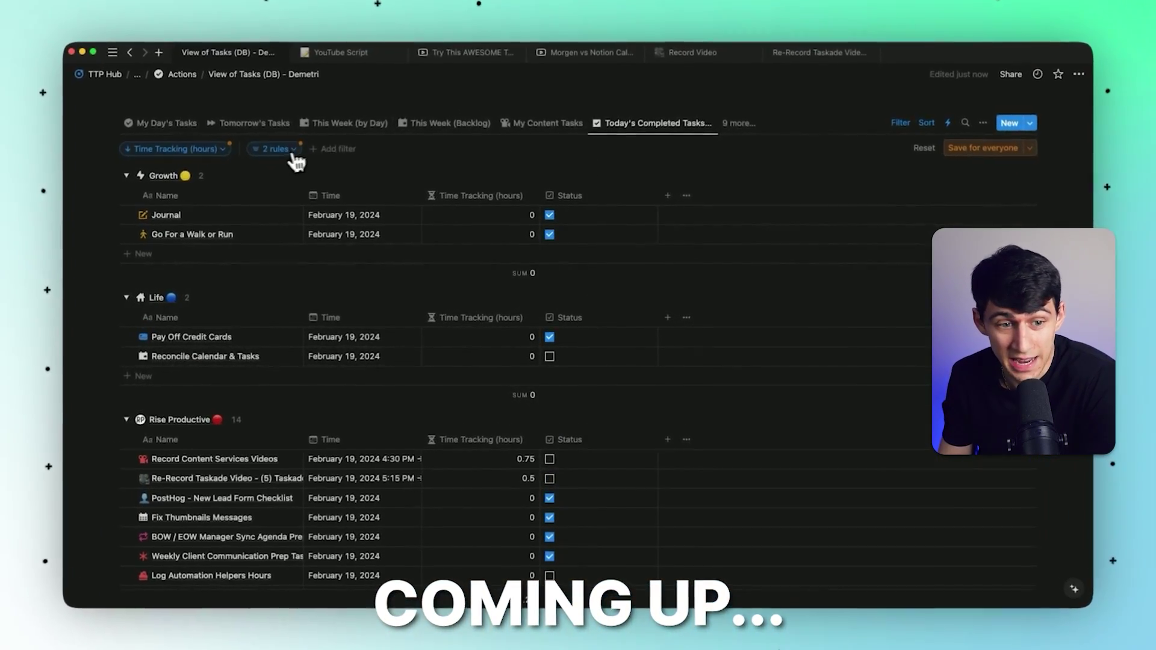
{"action": "left_click", "coordinate": [293, 162]}
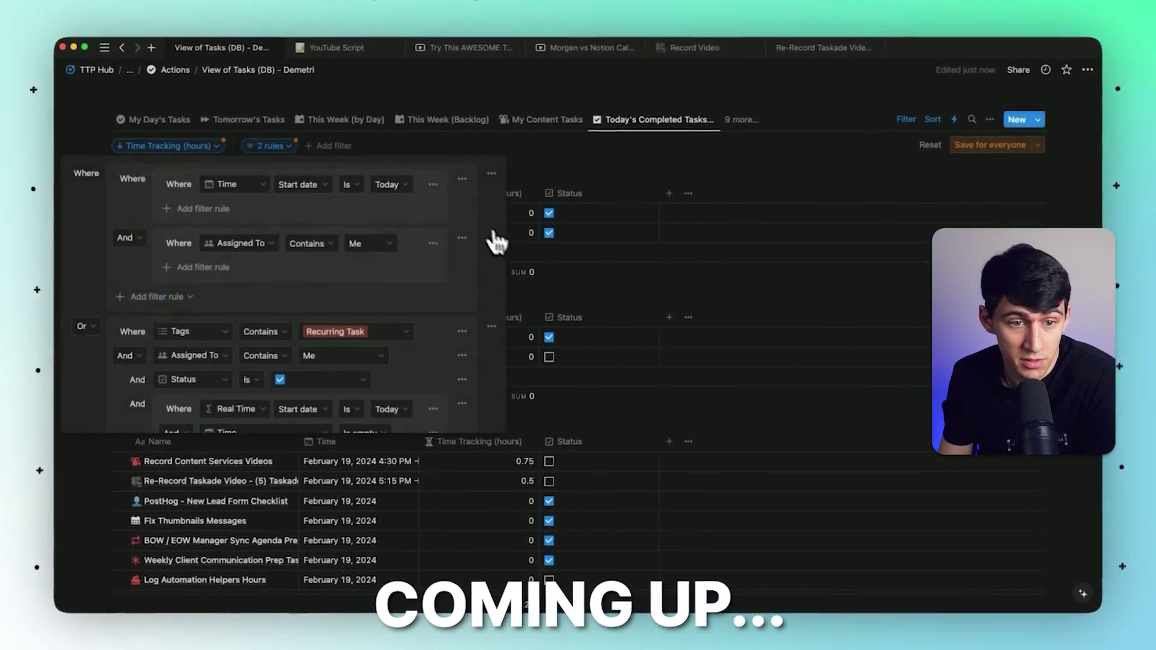
{"action": "left_click", "coordinate": [587, 179]}
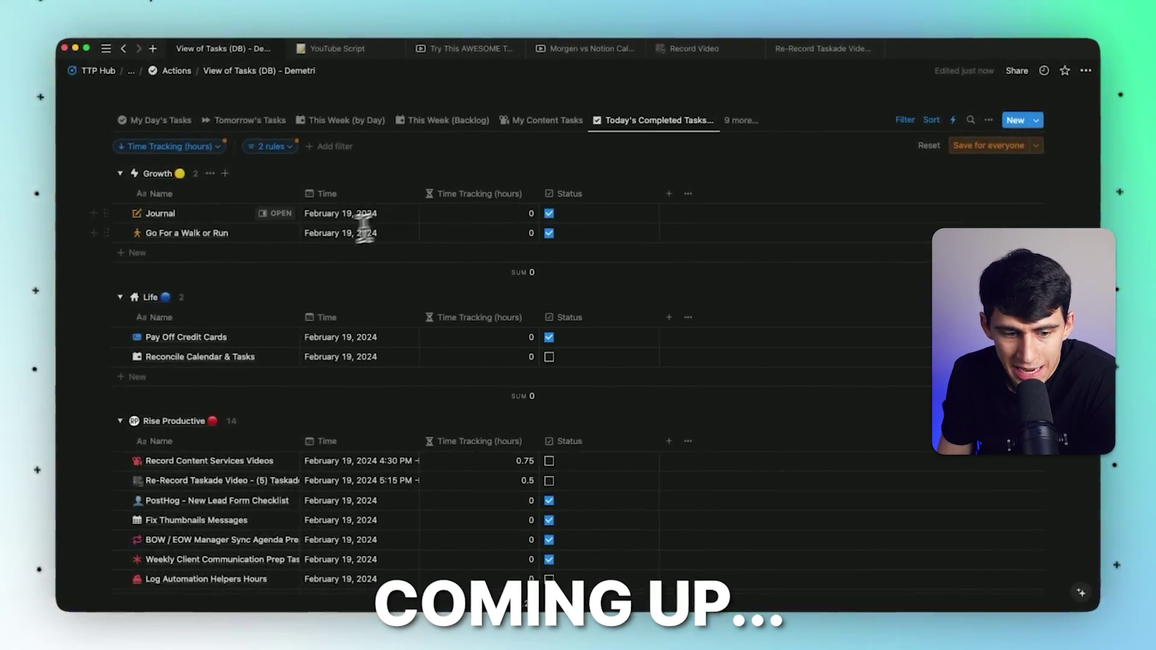
{"action": "scroll", "coordinate": [364, 226], "scroll_direction": "down", "scroll_amount": 2}
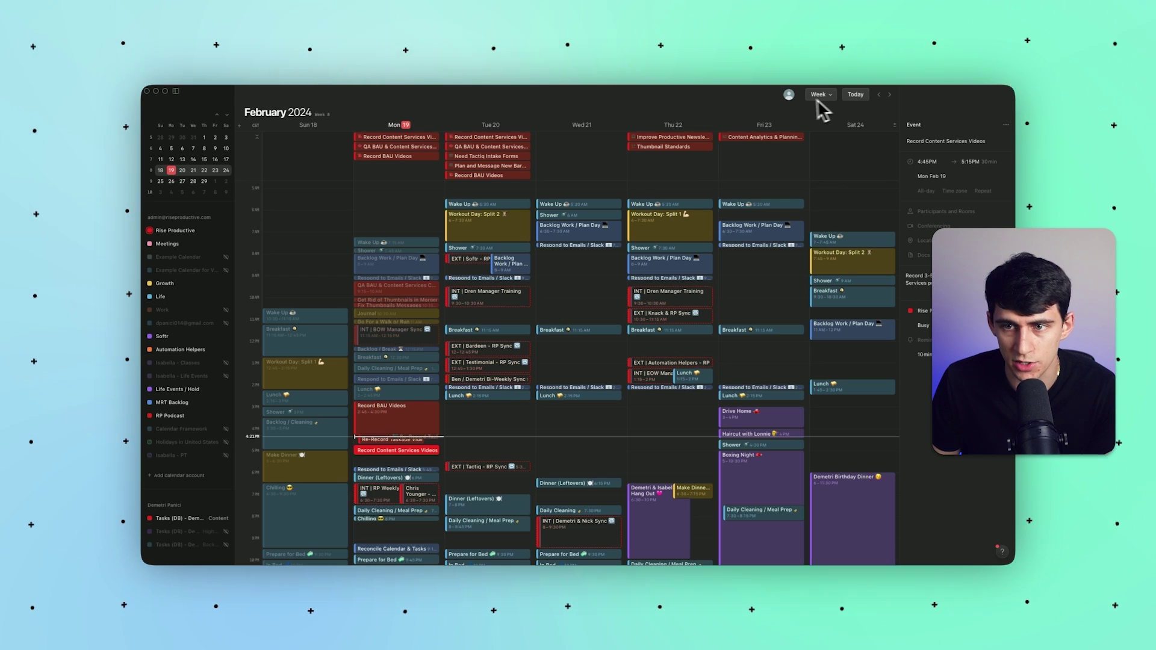
Go to Manage calendar accounts from the avatar menu to reach the Notion integration settings.
{"action": "left_click", "coordinate": [790, 95]}
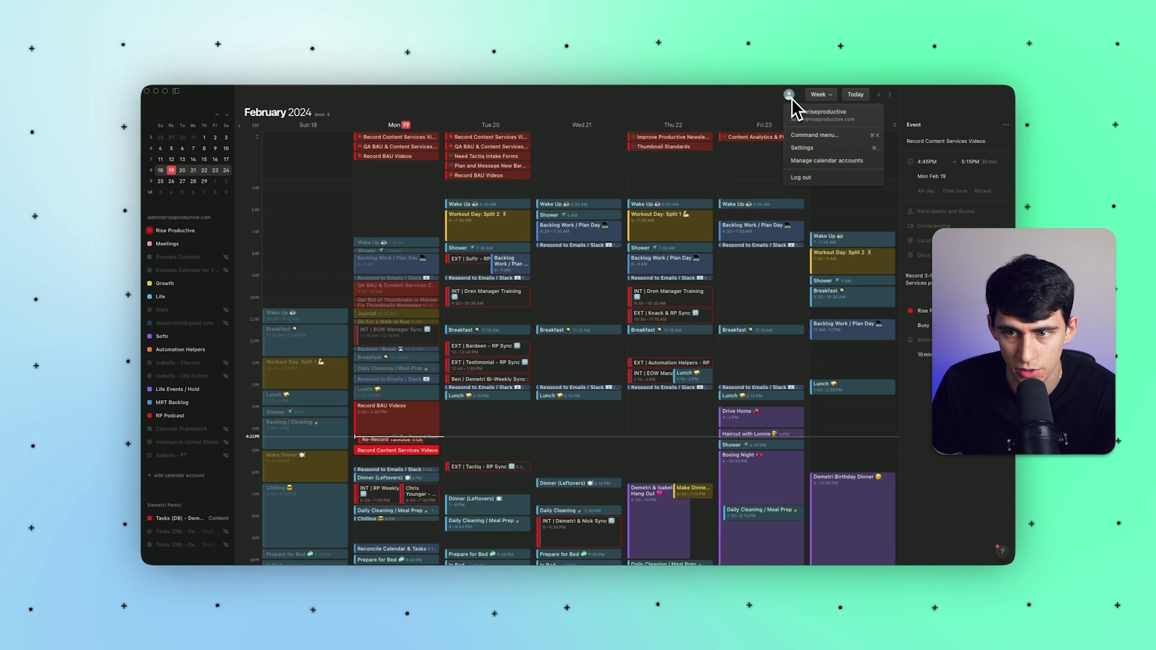
{"action": "left_click", "coordinate": [831, 166]}
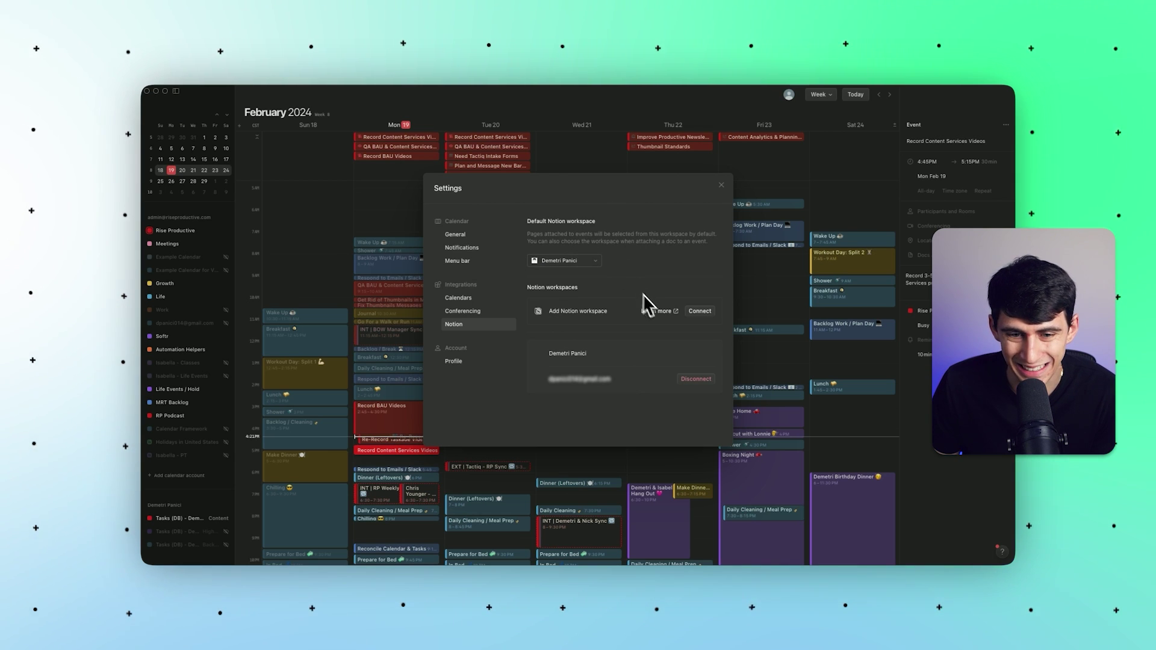
Connect another Notion workspace, allow Notion Calendar access, then close the browser tab.
{"action": "left_click", "coordinate": [696, 312]}
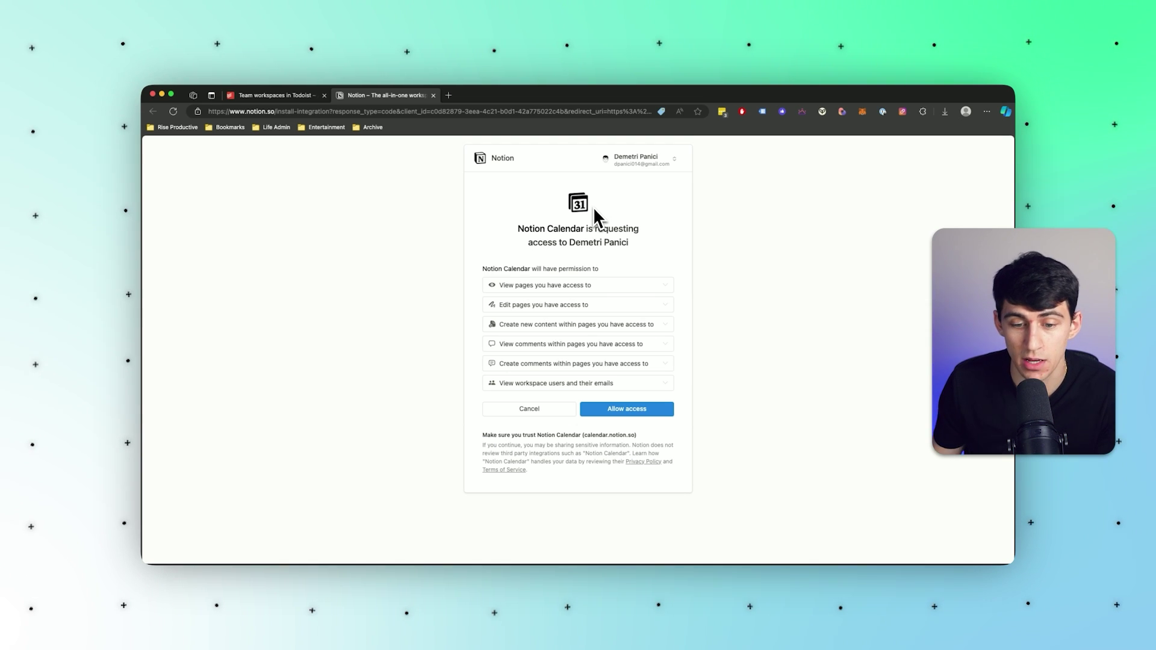
{"action": "left_click", "coordinate": [633, 405]}
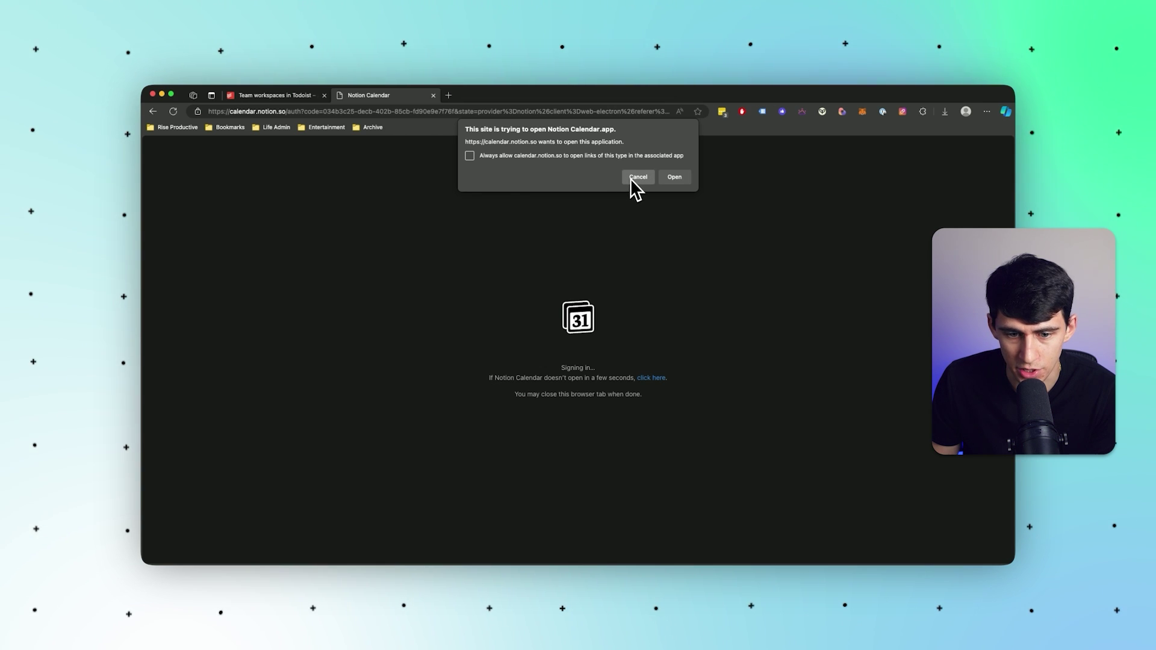
{"action": "left_click", "coordinate": [637, 176]}
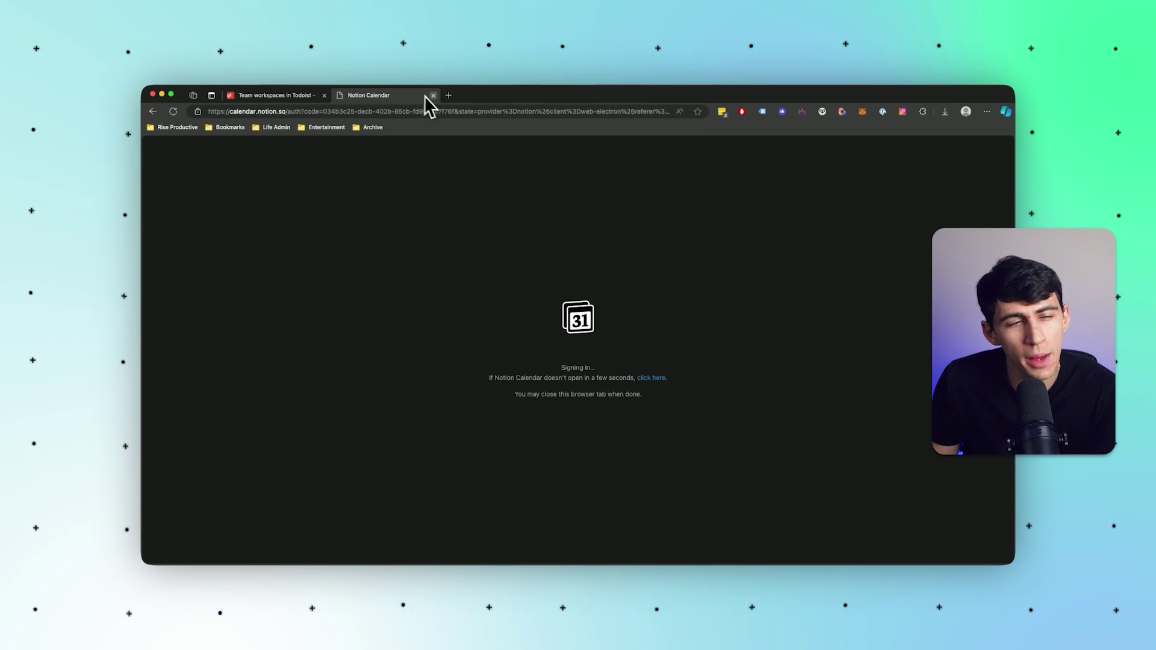
{"action": "left_click", "coordinate": [433, 95]}
{"action": "left_click", "coordinate": [652, 550]}
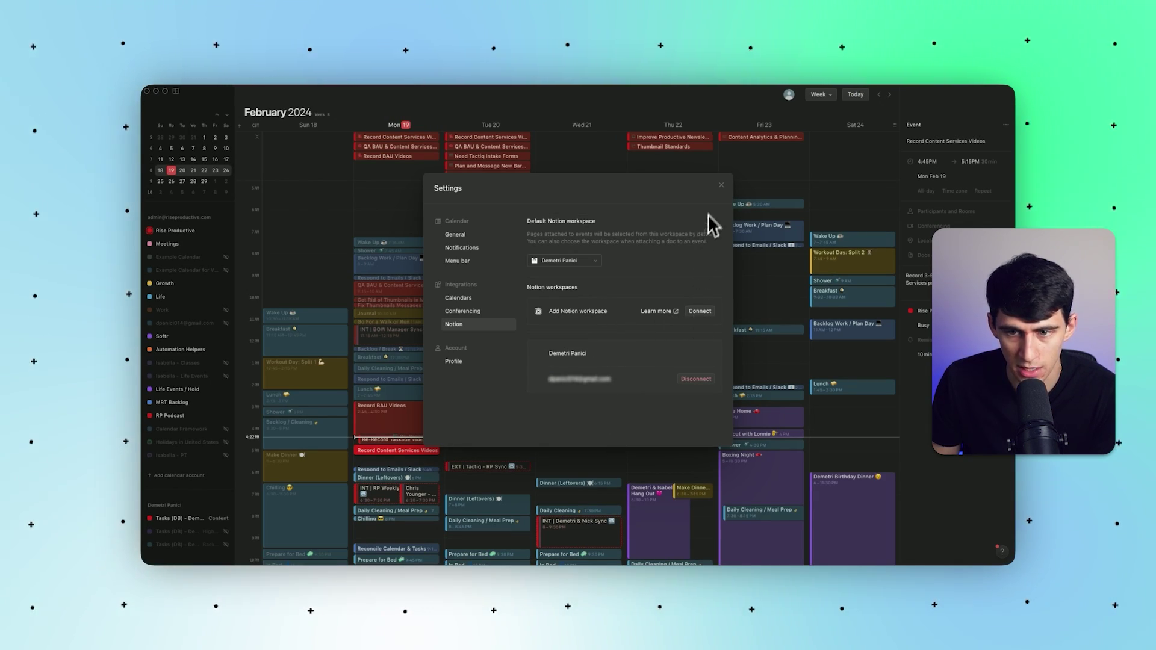
Close the Settings dialog and scroll the February 2024 week grid.
{"action": "left_click", "coordinate": [721, 185]}
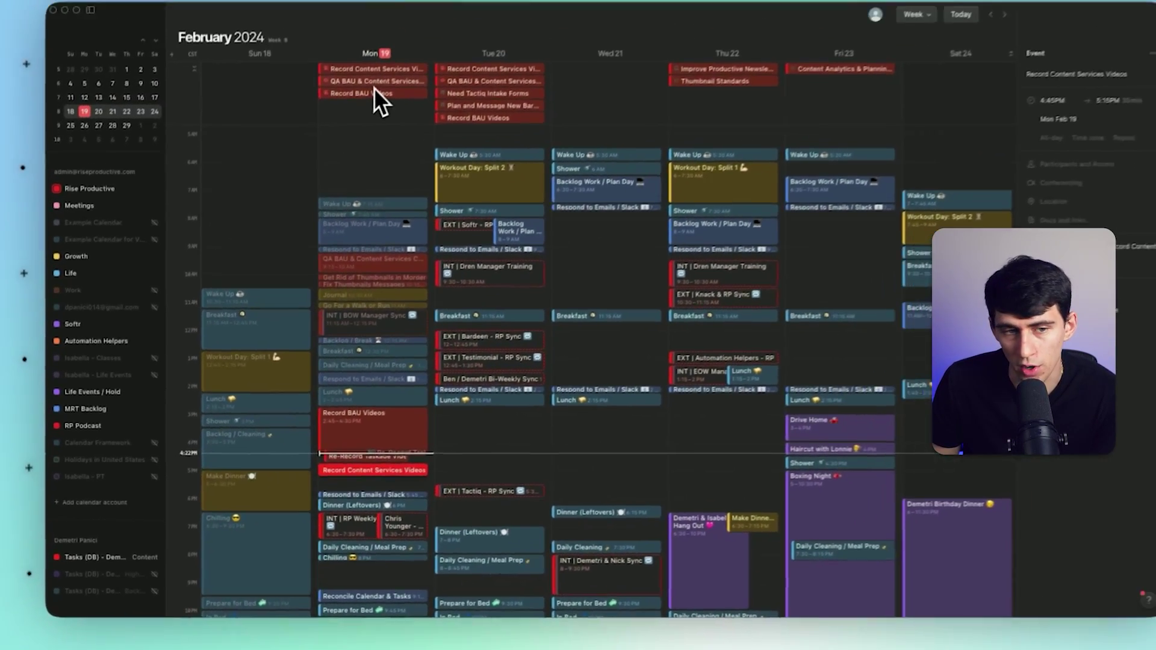
{"action": "scroll", "coordinate": [379, 337], "scroll_direction": "down", "scroll_amount": 2}
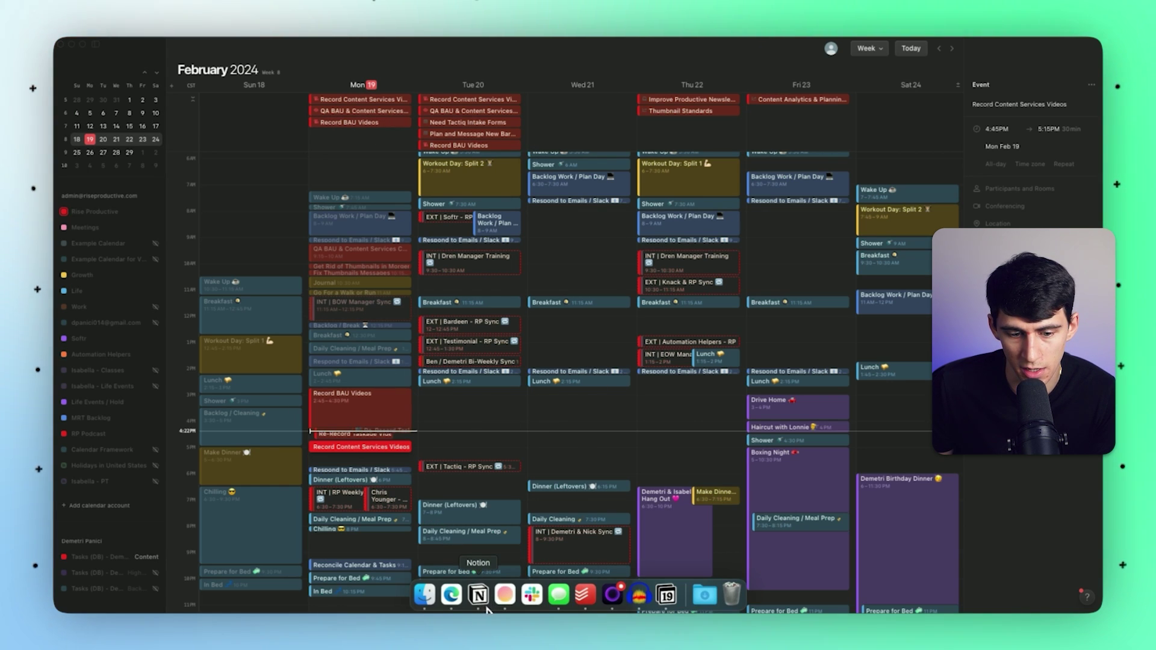
Move Record Content Services Videos to Monday 4:30–5:15 PM and confirm the time in Notion.
{"action": "left_click", "coordinate": [485, 607]}
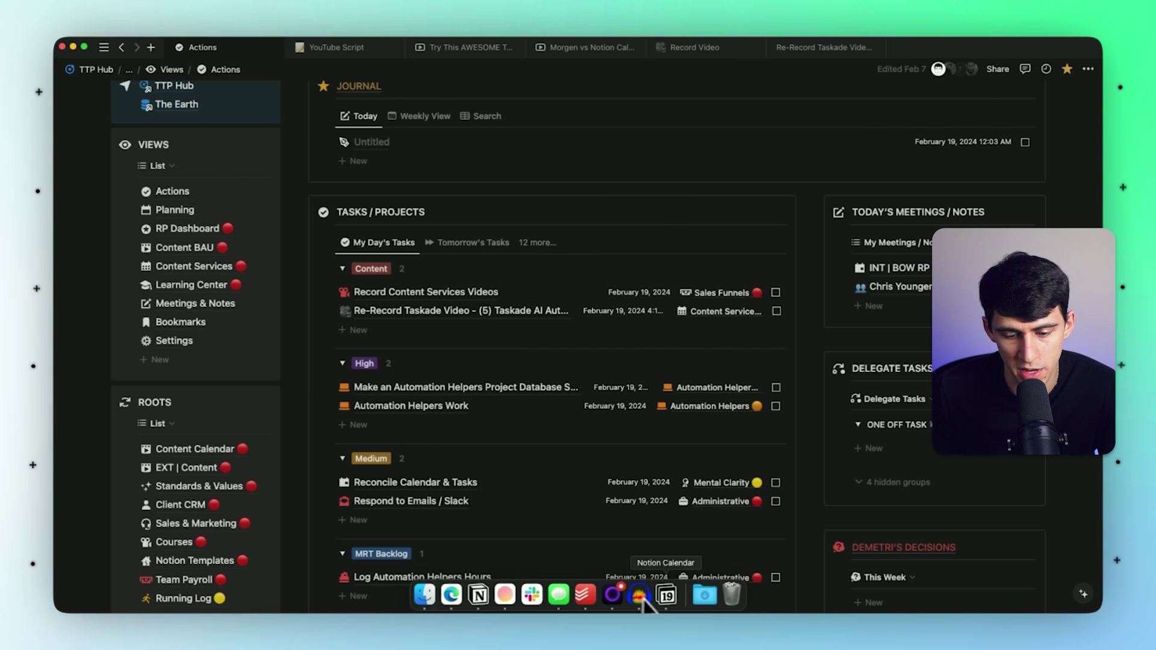
{"action": "left_click", "coordinate": [639, 596]}
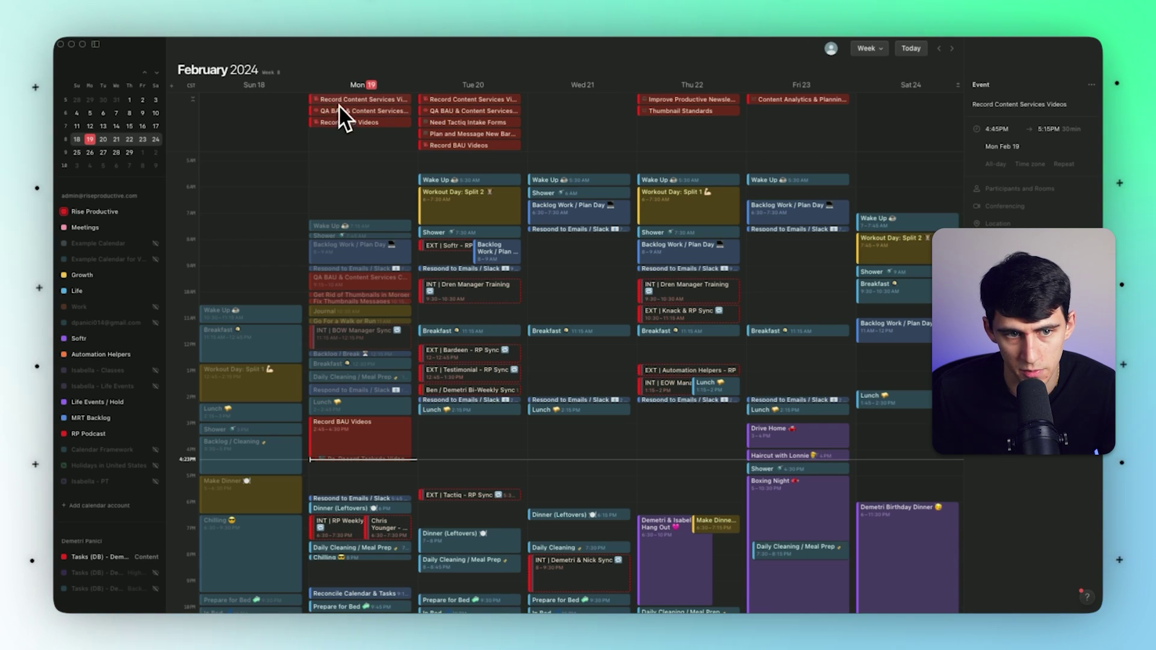
{"action": "left_click_drag", "start_coordinate": [335, 100], "coordinate": [382, 101]}
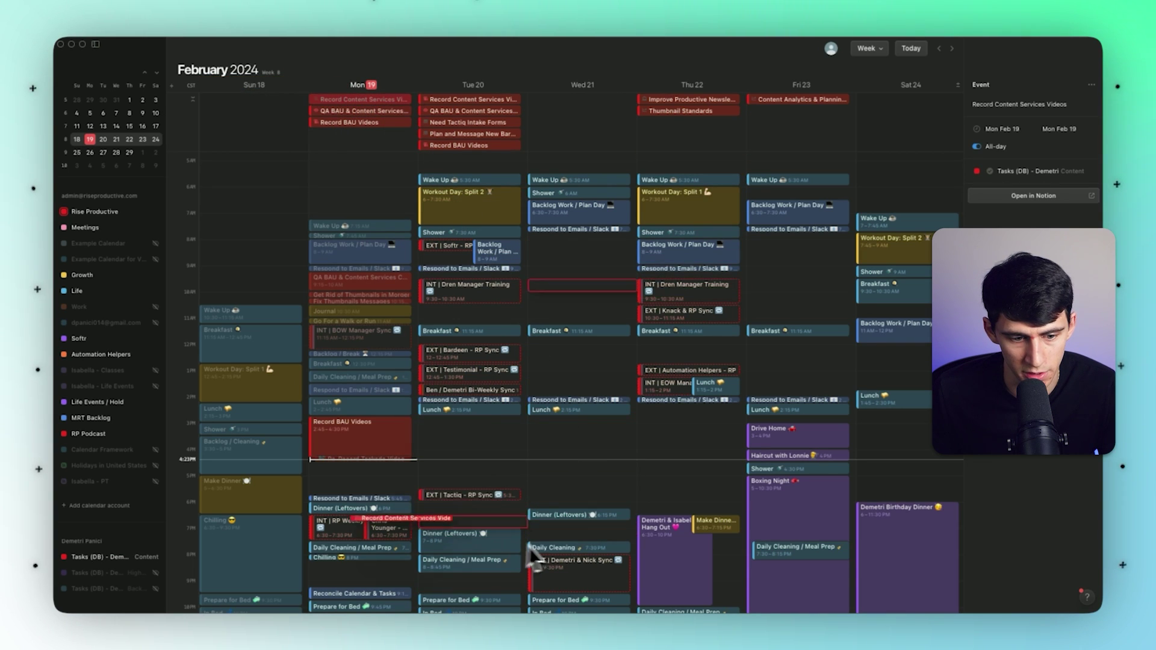
{"action": "left_click_drag", "start_coordinate": [386, 480], "coordinate": [336, 506]}
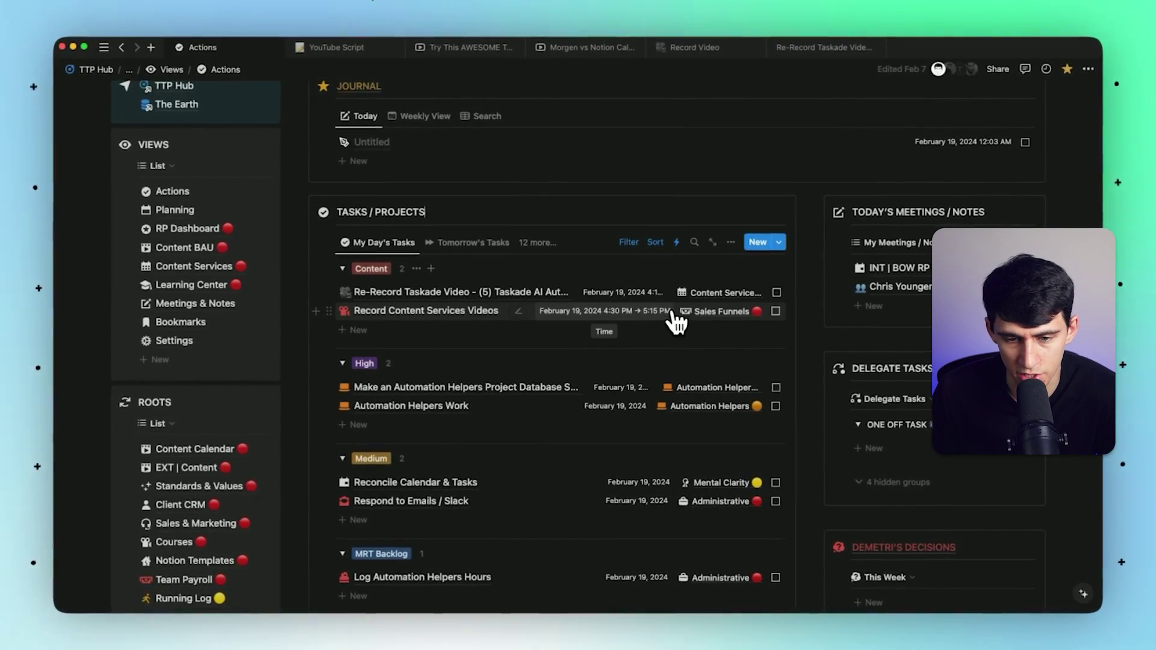
{"action": "left_click", "coordinate": [674, 317]}
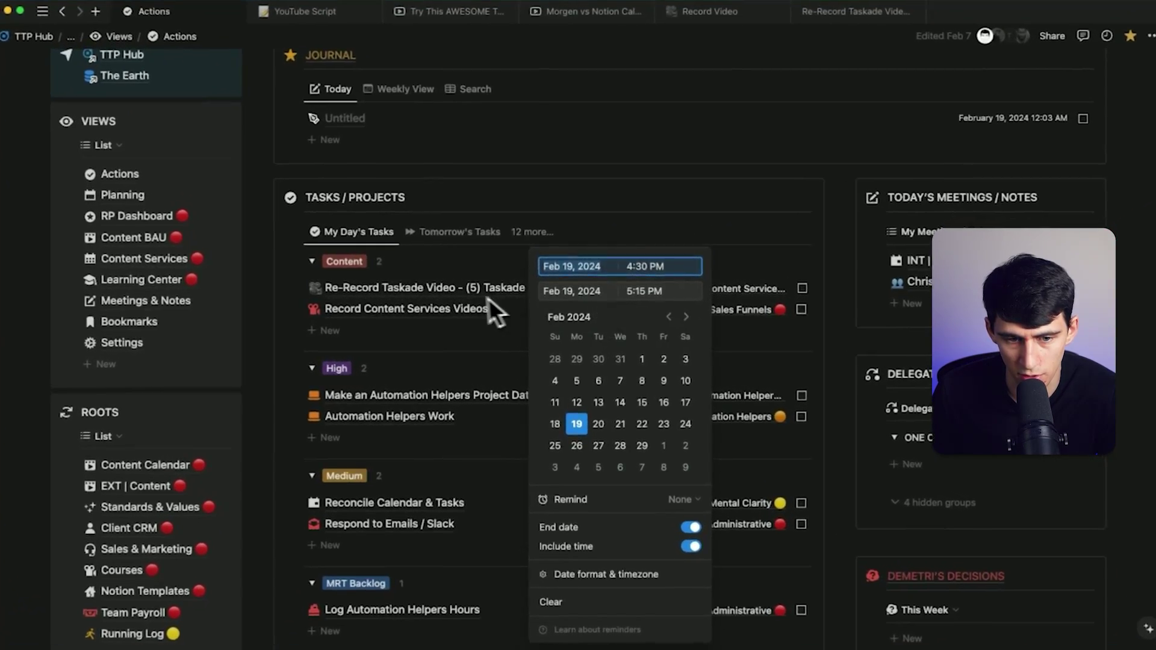
{"action": "left_click", "coordinate": [482, 304]}
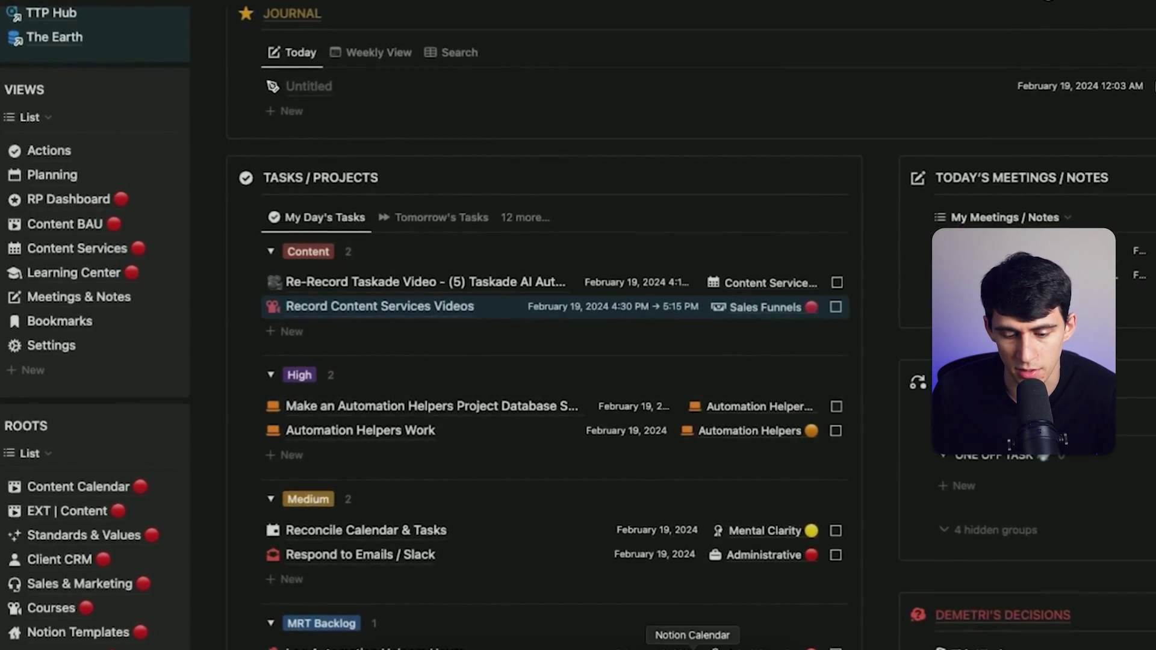
Schedule Re-Record Taskade Video for Monday 5:15–5:45 PM and verify its time in Notion.
{"action": "left_click", "coordinate": [693, 648]}
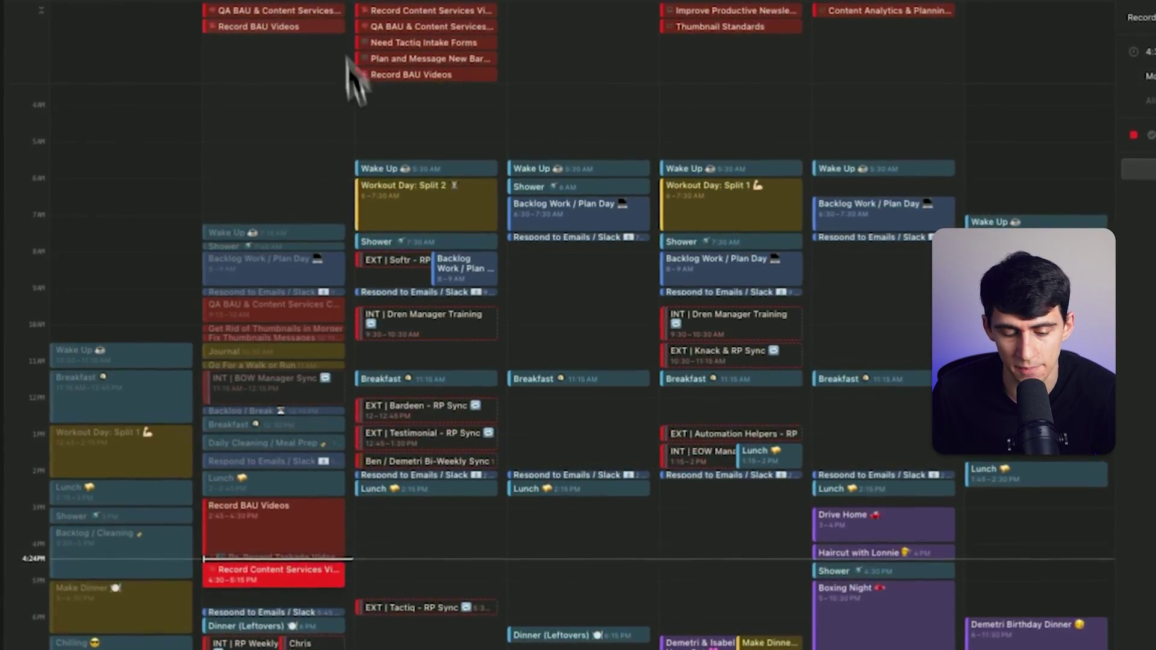
{"action": "key", "text": "super+Tab"}
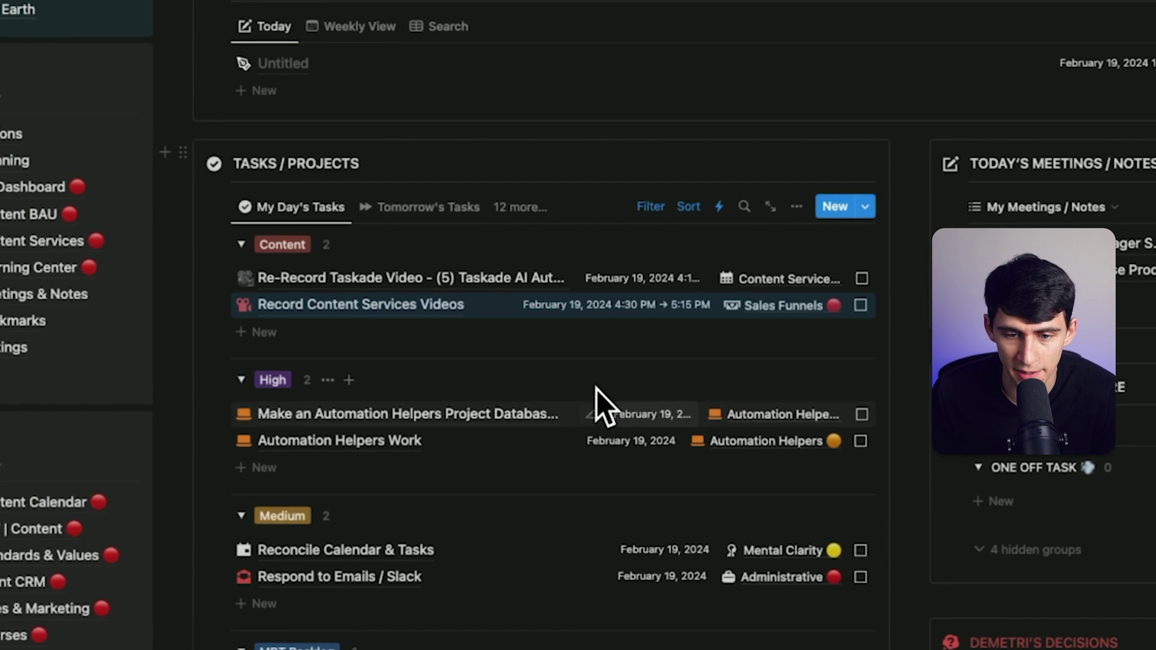
{"action": "key", "text": "super+Tab"}
{"action": "left_click_drag", "start_coordinate": [239, 584], "coordinate": [230, 601]}
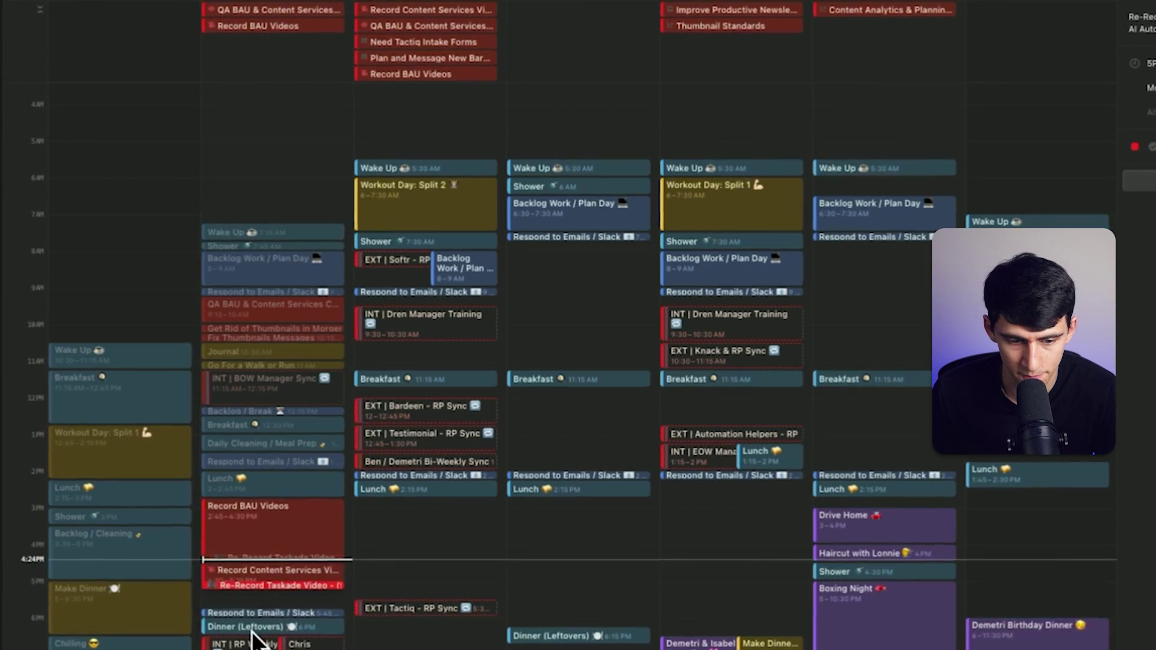
{"action": "key", "text": "super+Tab"}
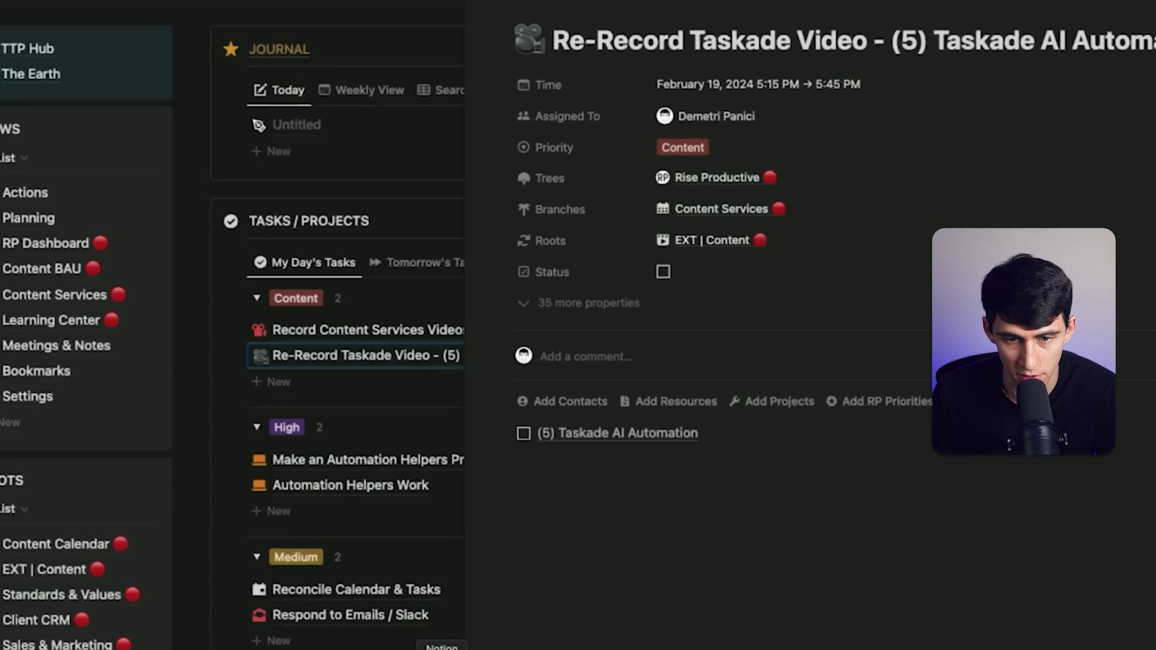
{"action": "key", "text": "Escape"}
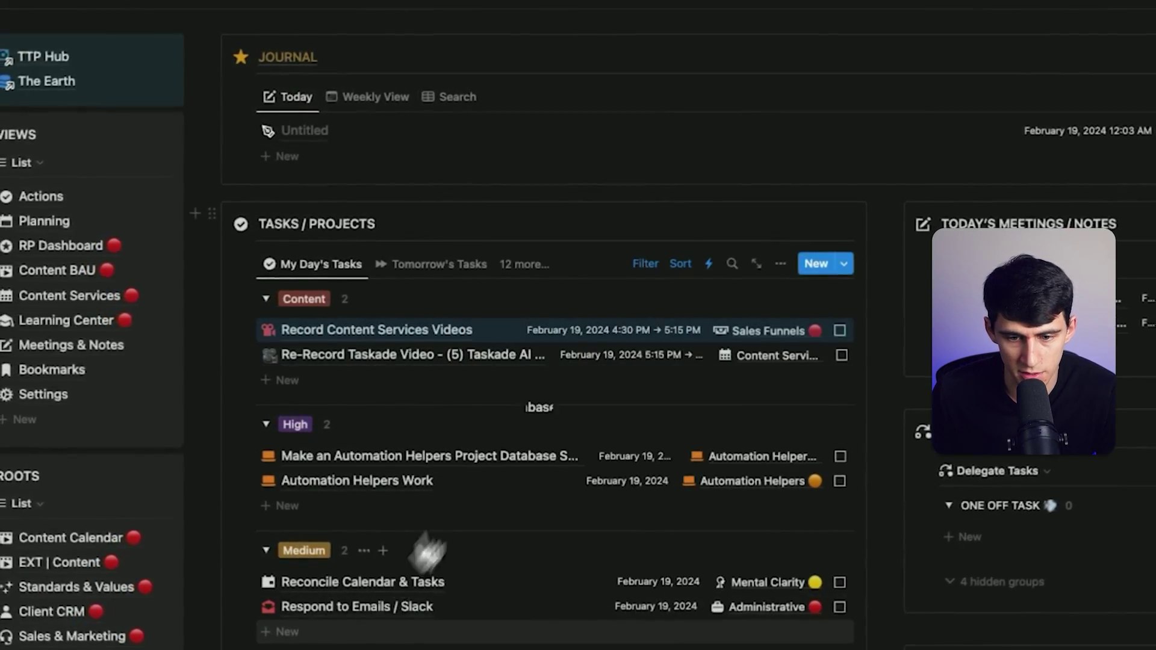
{"action": "scroll", "coordinate": [439, 550], "scroll_direction": "down", "scroll_amount": 1}
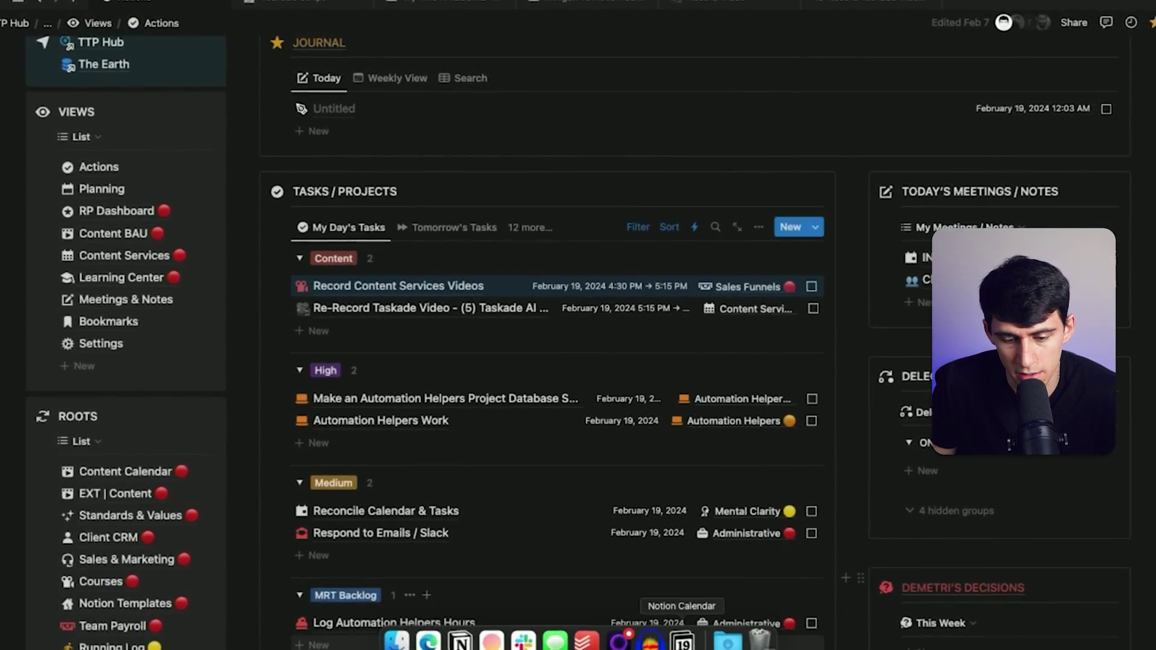
{"action": "left_click", "coordinate": [609, 635]}
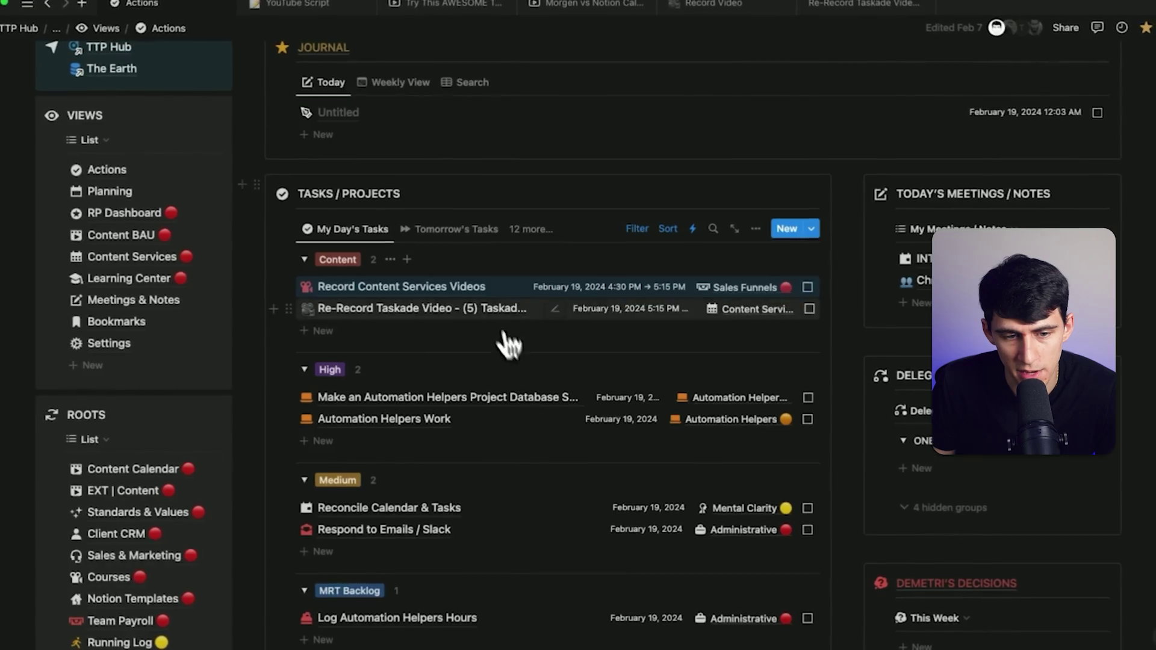
Open Record Content Services Videos and inspect its properties and Time Tracking formula showing 45.
{"action": "left_click", "coordinate": [402, 287]}
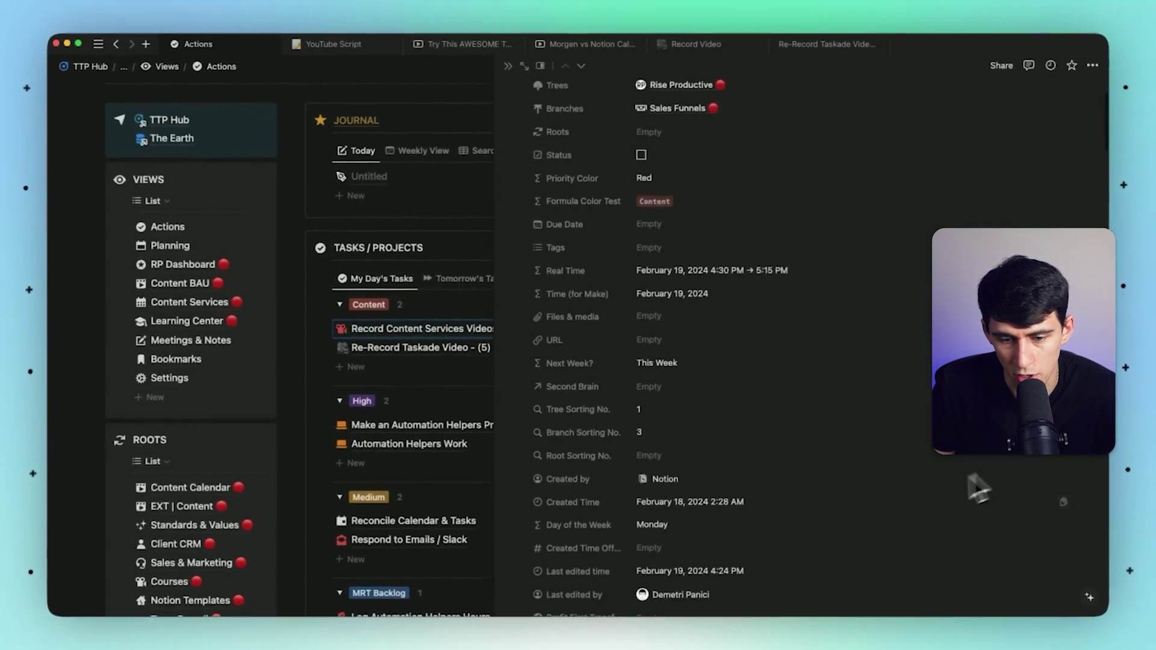
{"action": "scroll", "coordinate": [977, 488], "scroll_direction": "down", "scroll_amount": 10}
{"action": "left_click", "coordinate": [649, 432]}
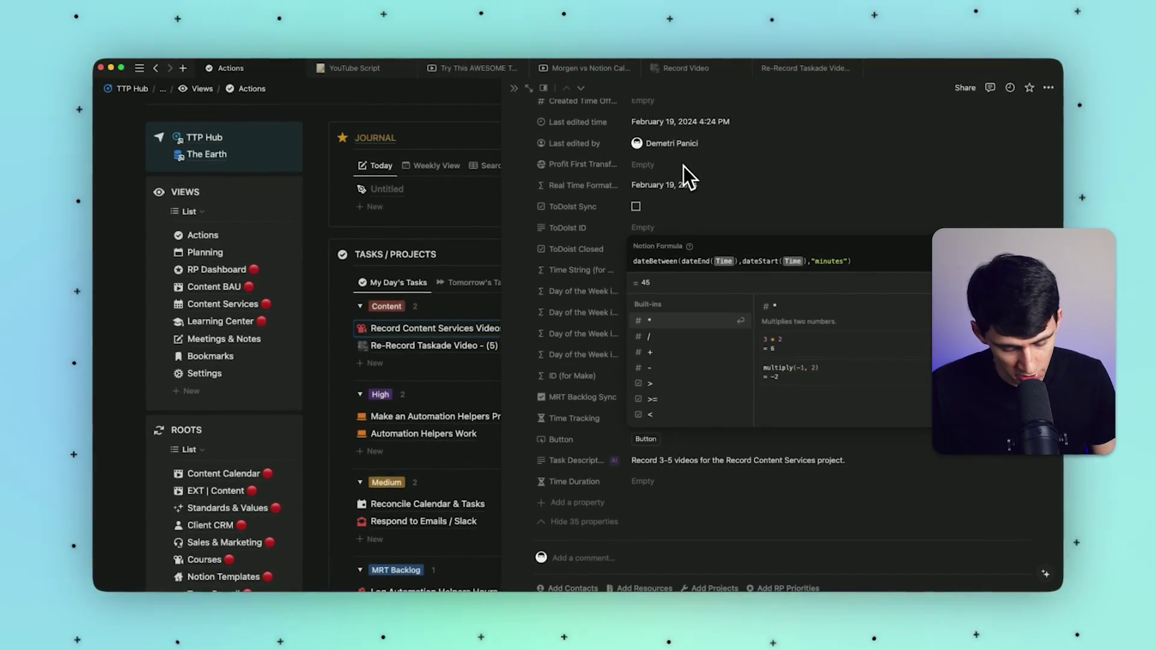
{"action": "key", "text": "super+a"}
{"action": "key", "text": "Escape"}
{"action": "scroll", "coordinate": [785, 182], "scroll_direction": "up", "scroll_amount": 10}
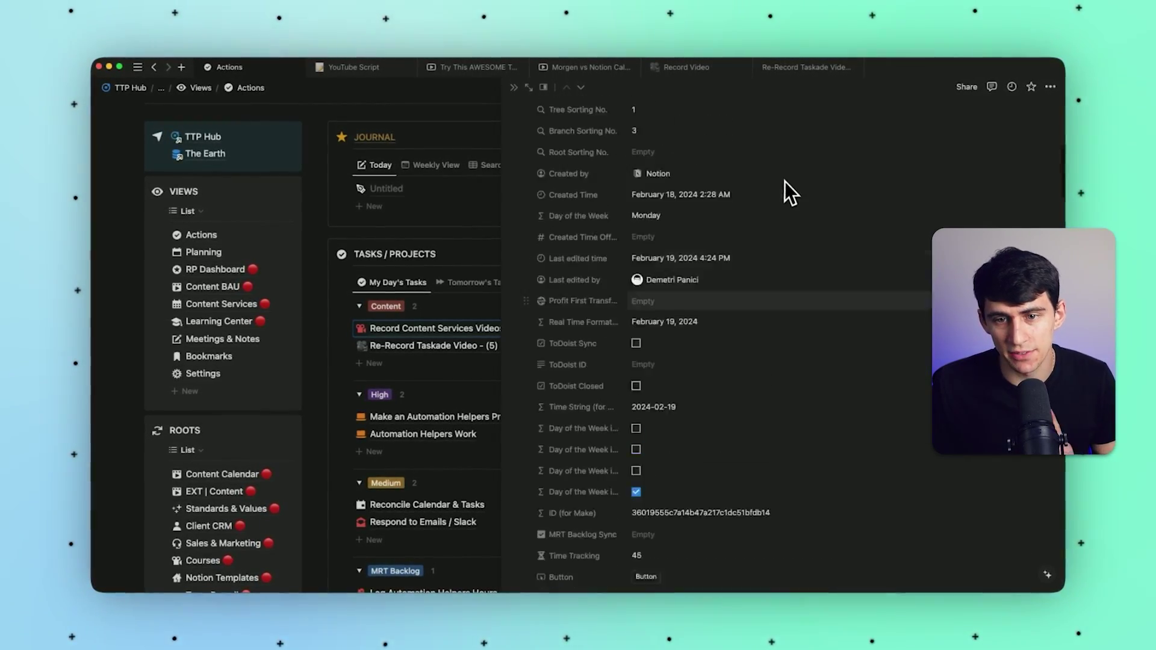
{"action": "scroll", "coordinate": [780, 201], "scroll_direction": "down", "scroll_amount": 8}
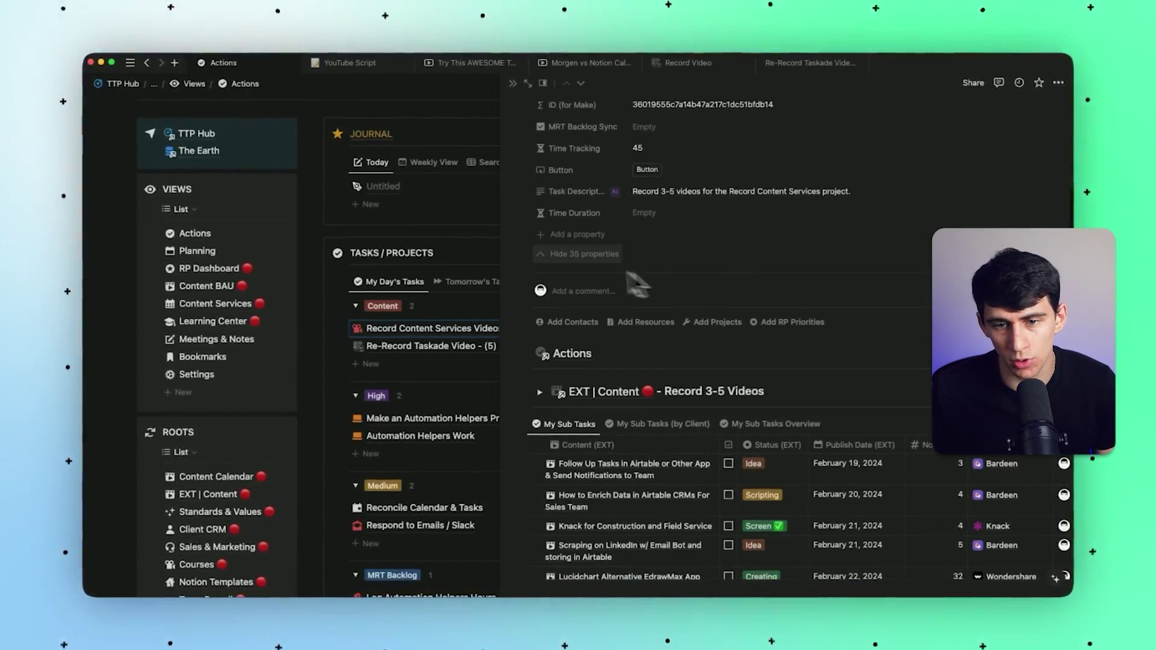
{"action": "scroll", "coordinate": [602, 259], "scroll_direction": "up", "scroll_amount": 15}
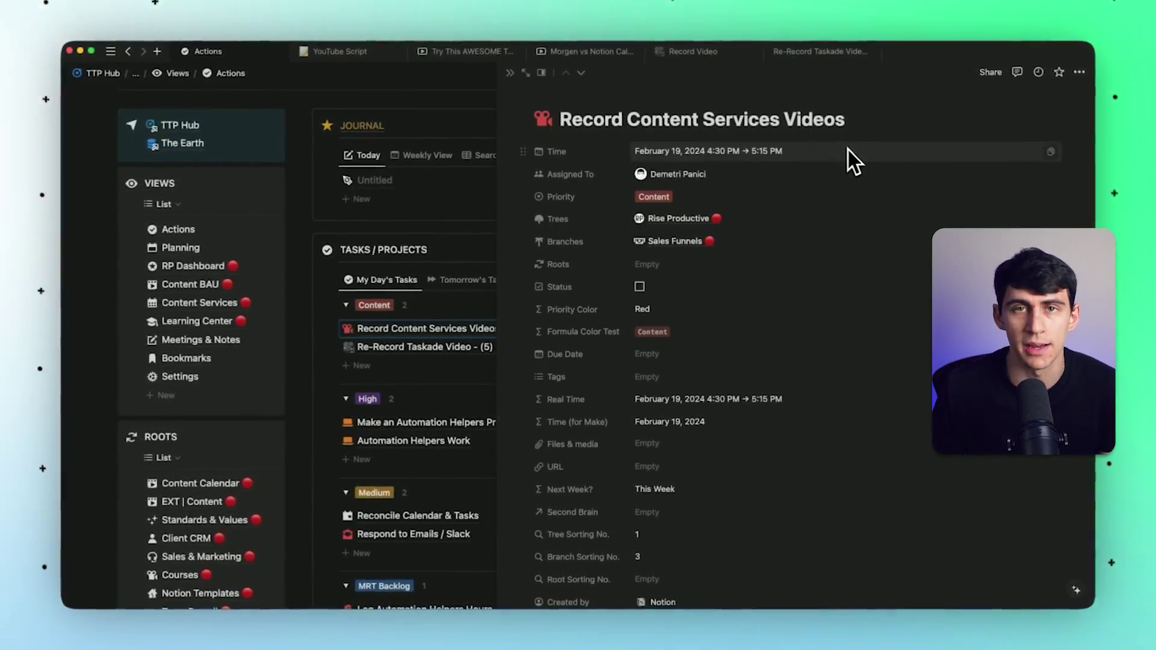
{"action": "scroll", "coordinate": [686, 335], "scroll_direction": "down", "scroll_amount": 15}
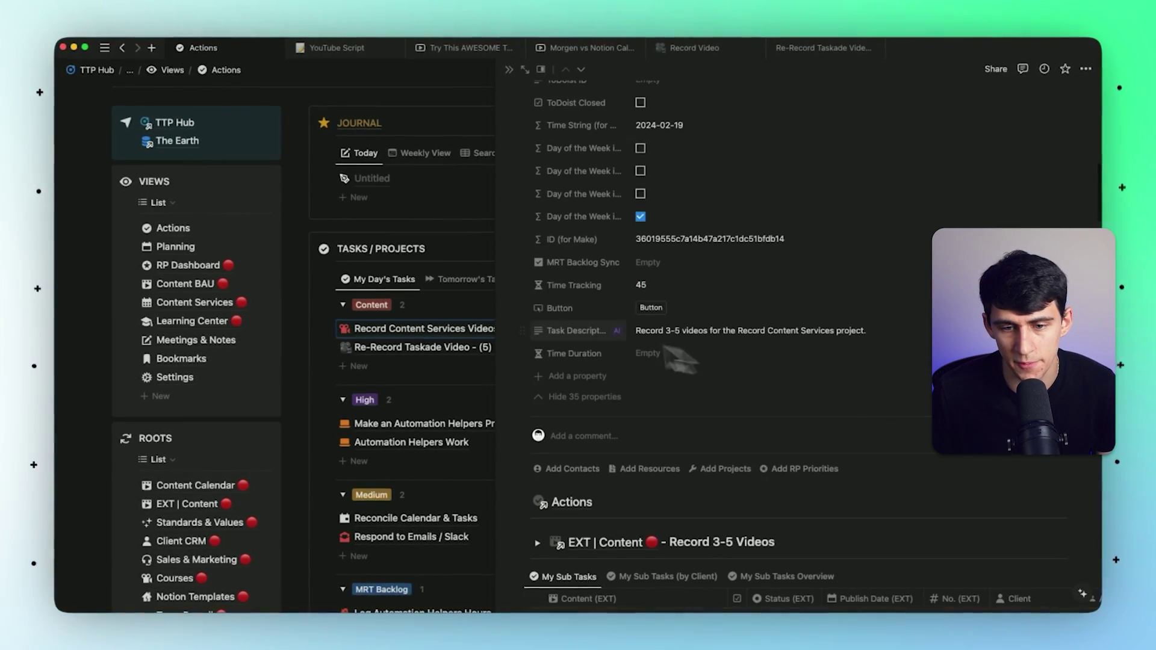
Start the Time Tracking formula as dateBetween with dateStart(Time) and dateEnd(Time) arguments.
{"action": "left_click", "coordinate": [674, 290]}
{"action": "type", "text": "dateBetween()"}
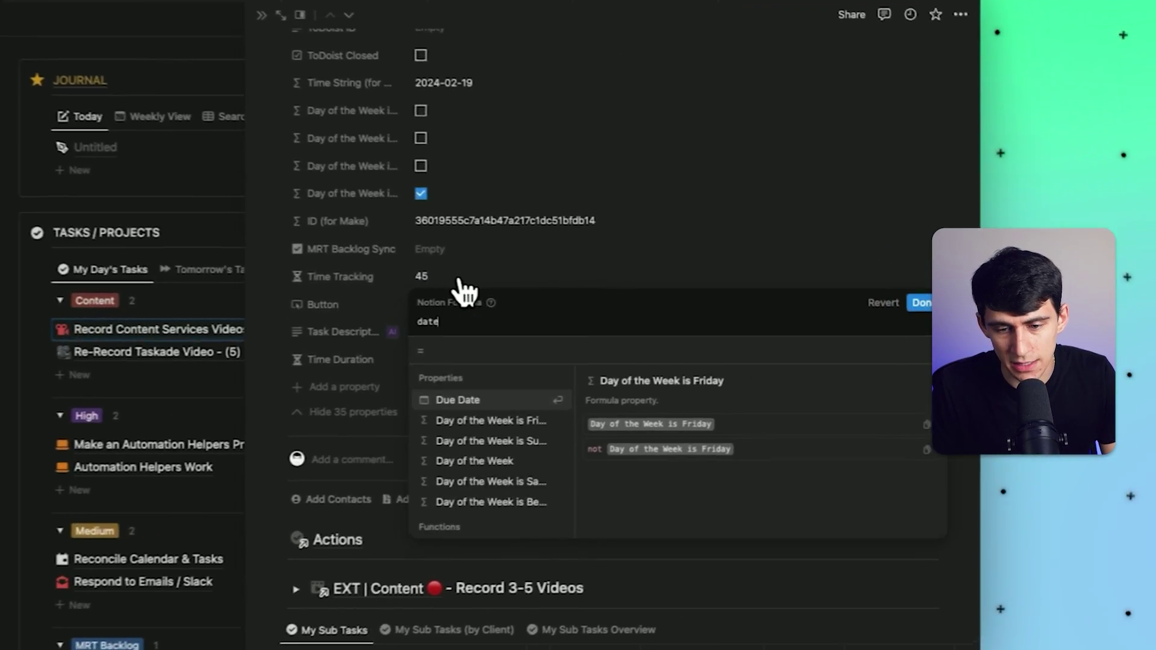
{"action": "type", "text": "start"}
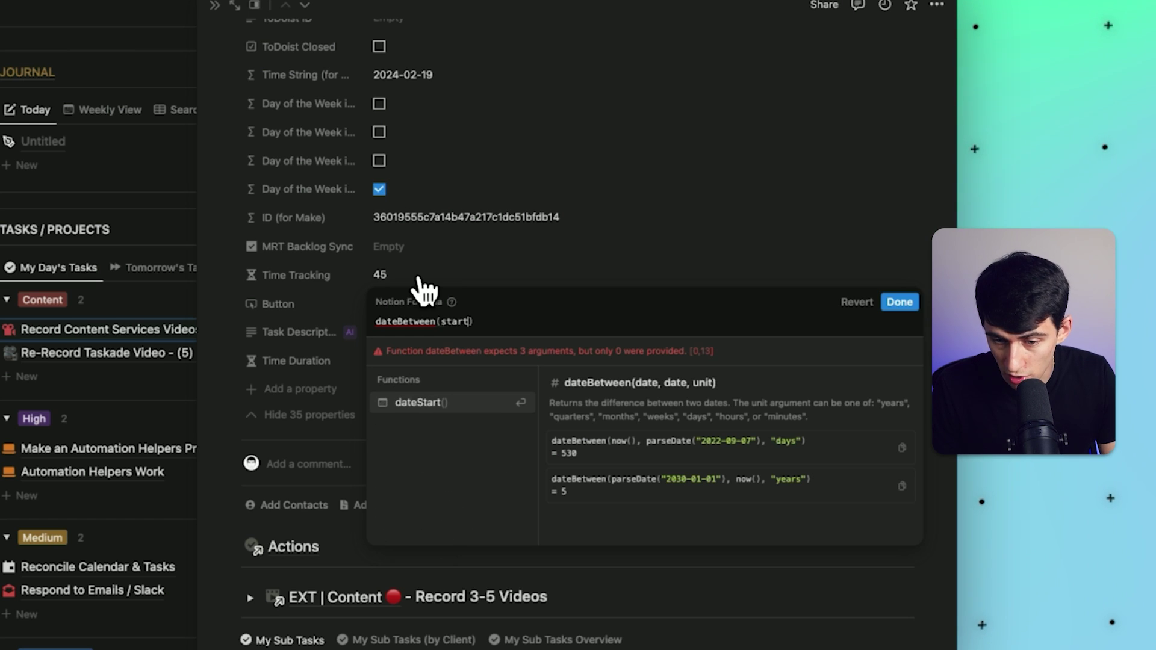
{"action": "key", "text": "Return"}
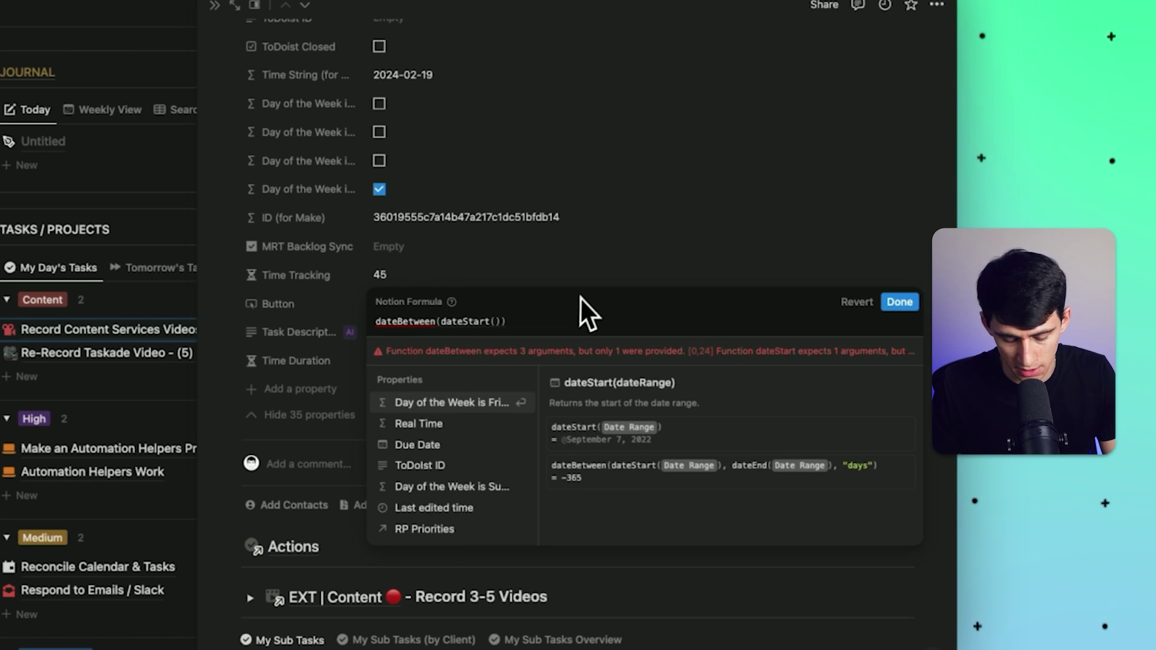
{"action": "type", "text": "time"}
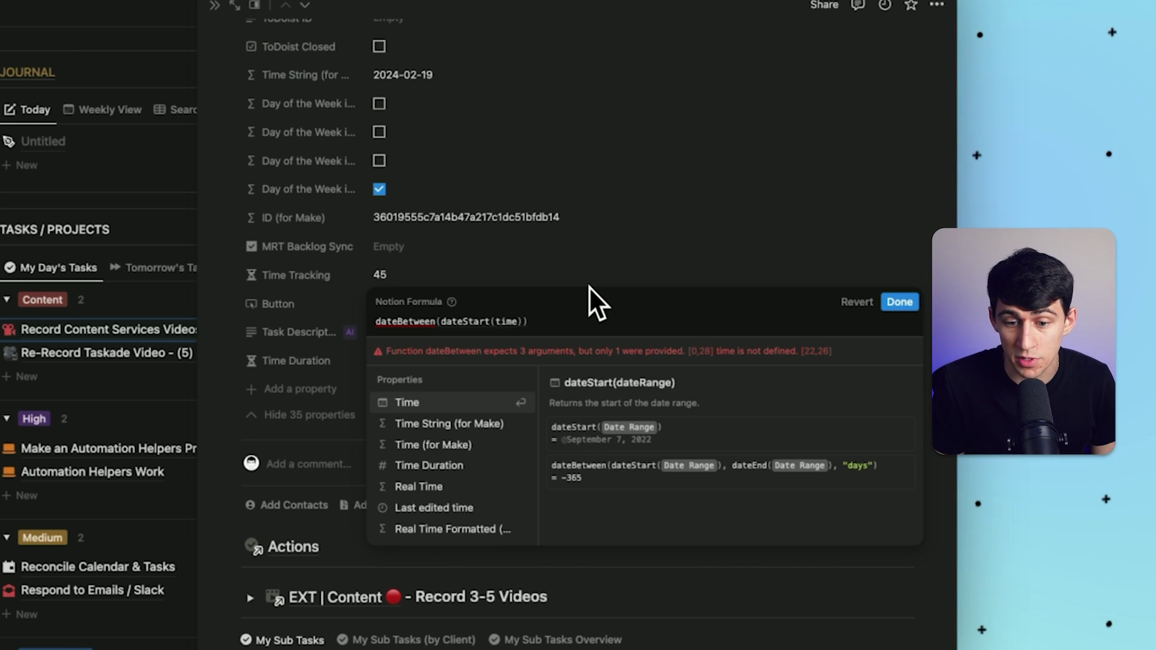
{"action": "left_click", "coordinate": [438, 402]}
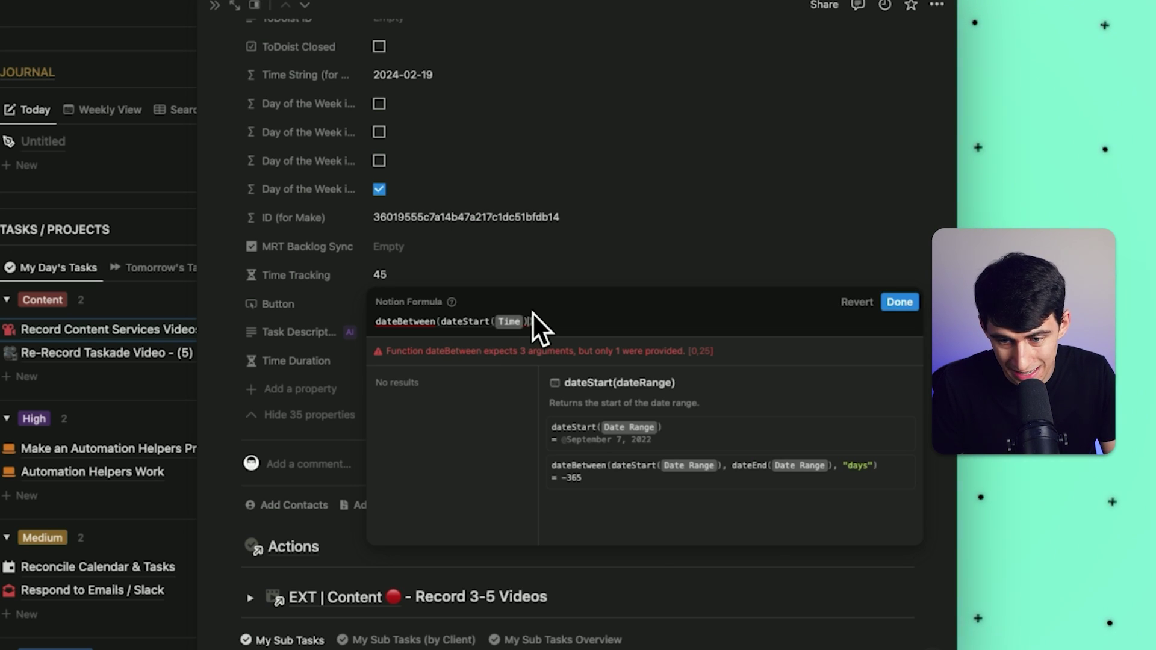
{"action": "type", "text": ", date"}
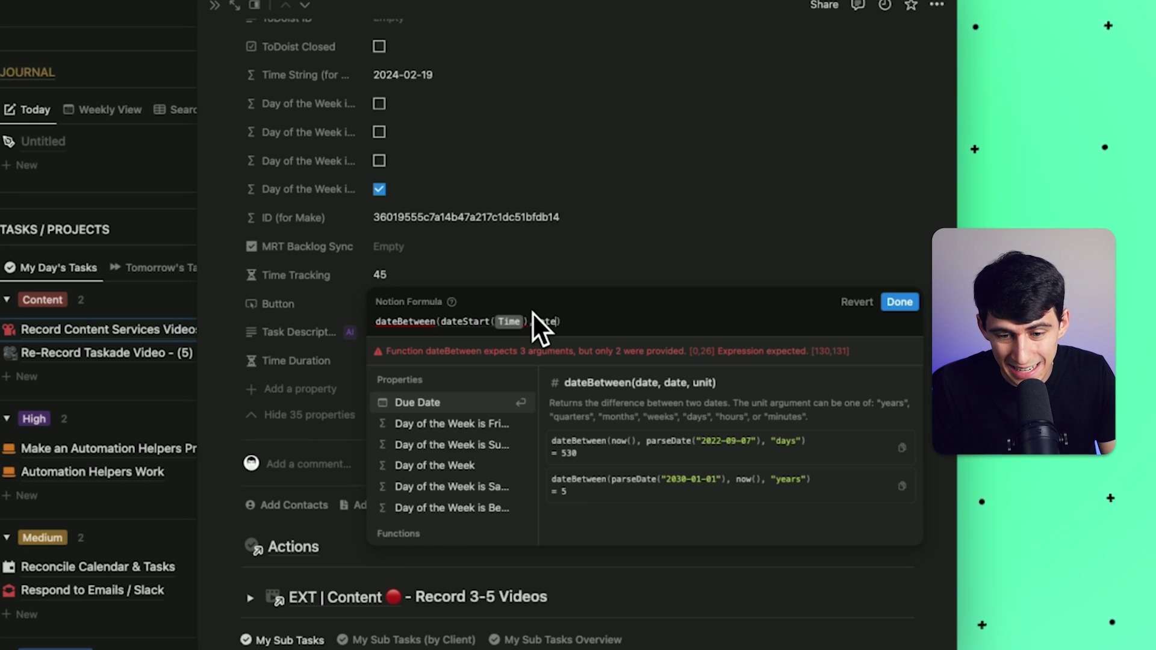
{"action": "type", "text": "end"}
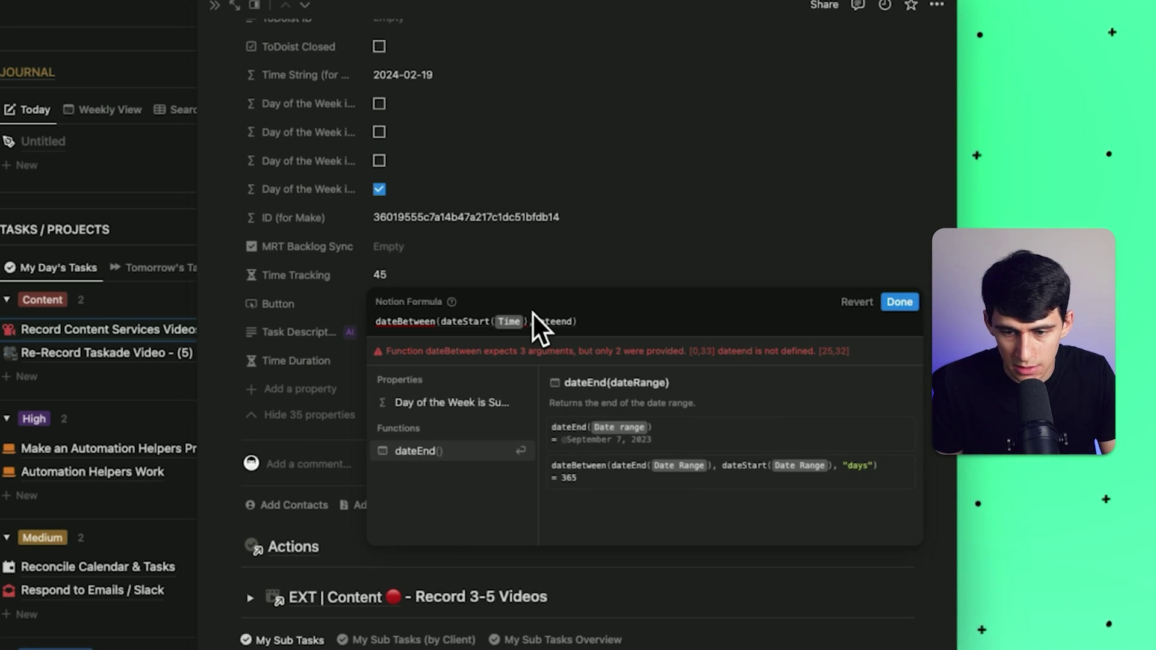
{"action": "key", "text": "Up"}
{"action": "key", "text": "Down"}
{"action": "key", "text": "Return"}
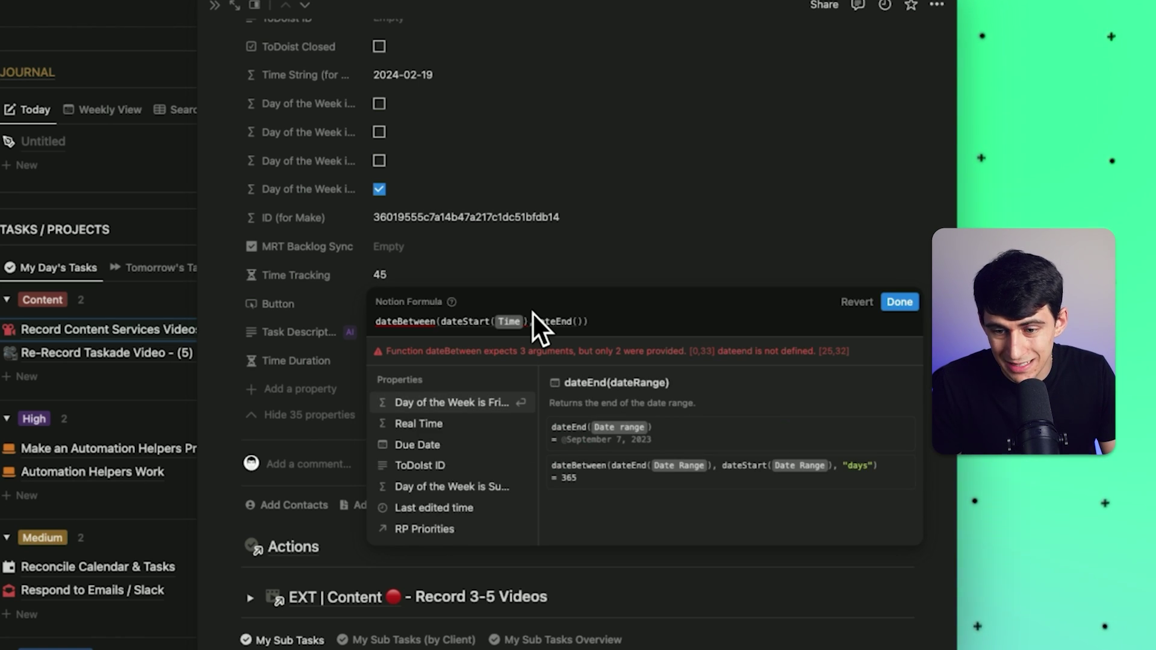
{"action": "type", "text": "time"}
{"action": "key", "text": "Return"}
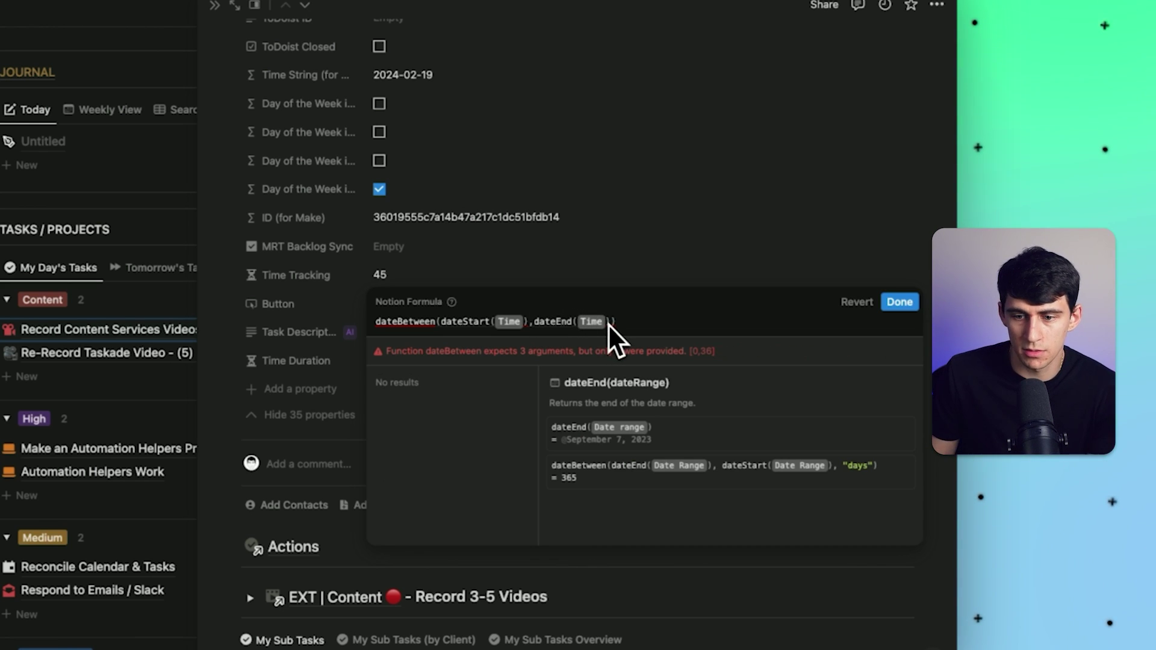
{"action": "left_click", "coordinate": [388, 321]}
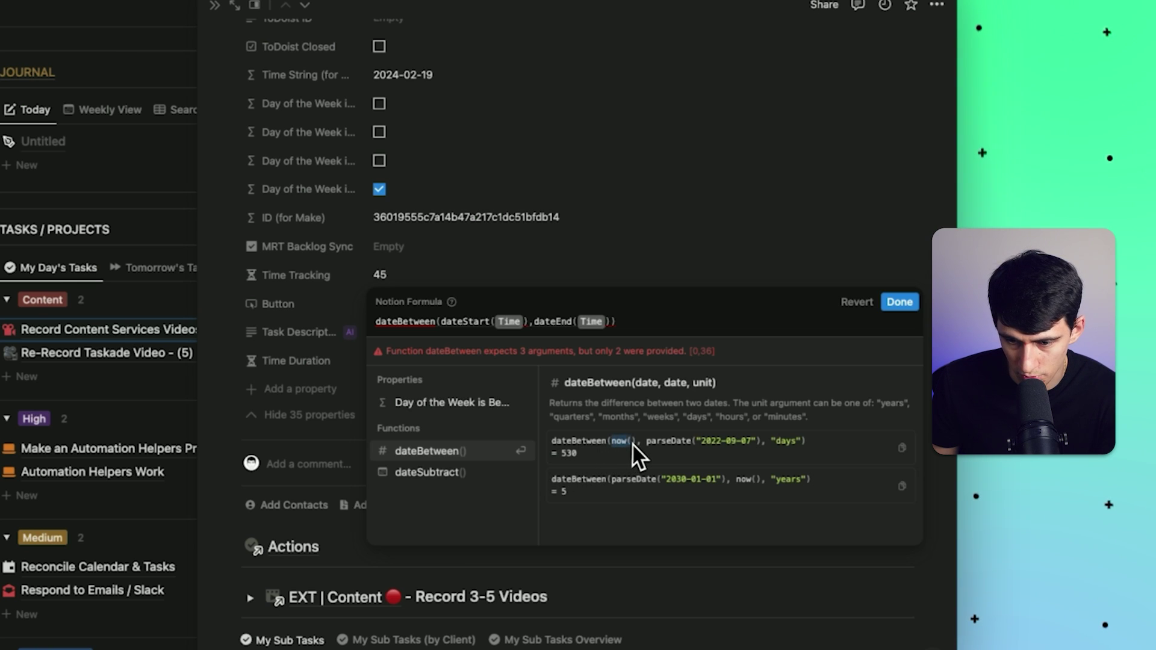
Add the "minutes" unit and swap arguments to dateBetween(dateEnd(Time), dateStart(Time), "minutes").
{"action": "left_click_drag", "start_coordinate": [650, 443], "coordinate": [551, 442]}
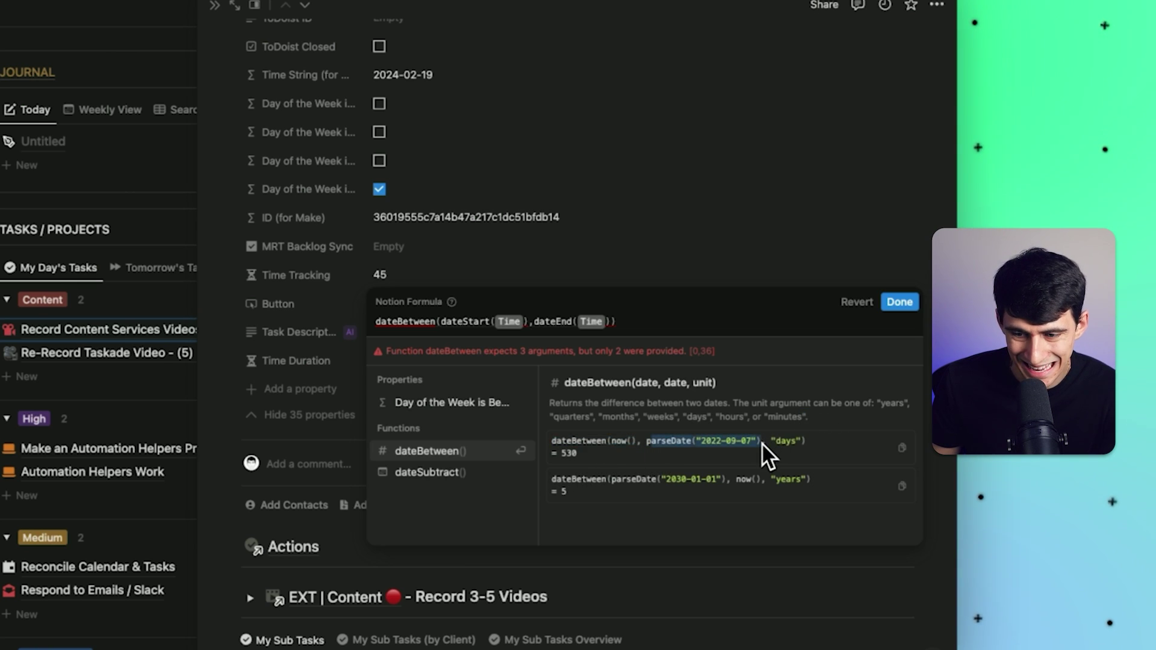
{"action": "left_click_drag", "start_coordinate": [755, 441], "coordinate": [766, 442]}
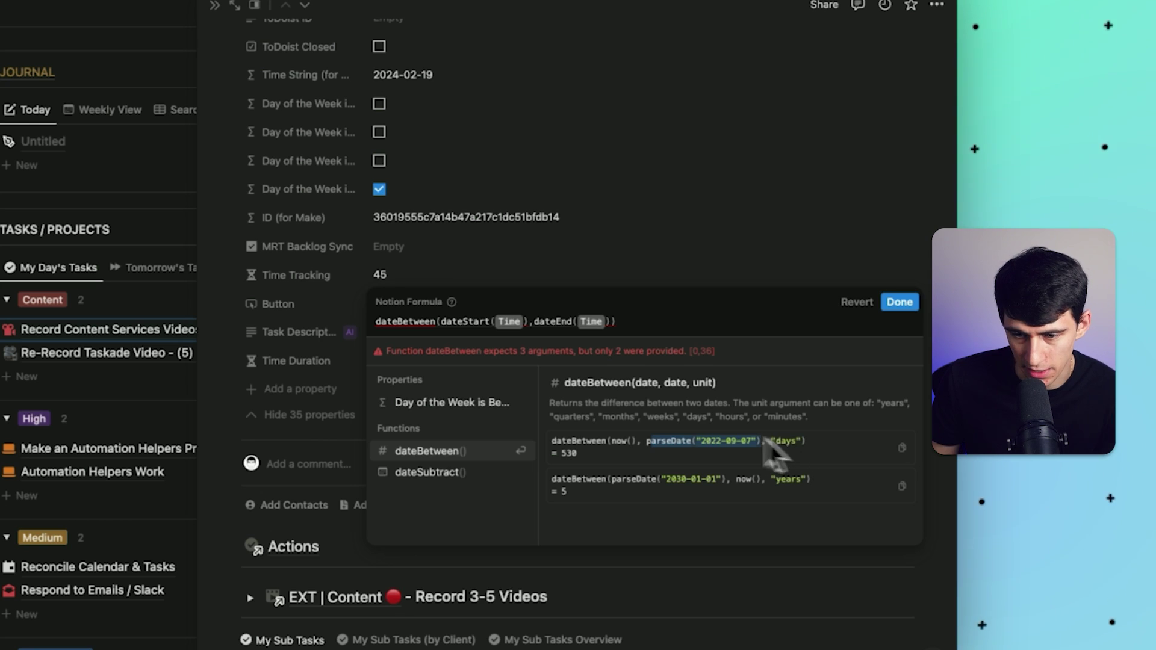
{"action": "left_click", "coordinate": [610, 322]}
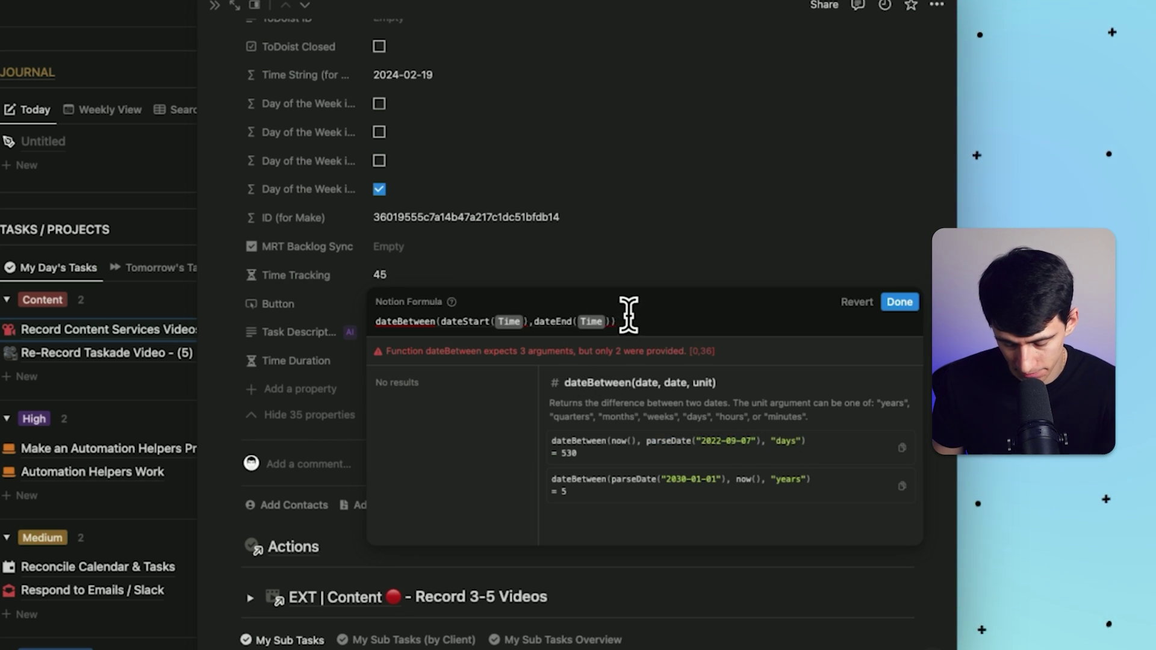
{"action": "type", "text": ",\"minutes"}
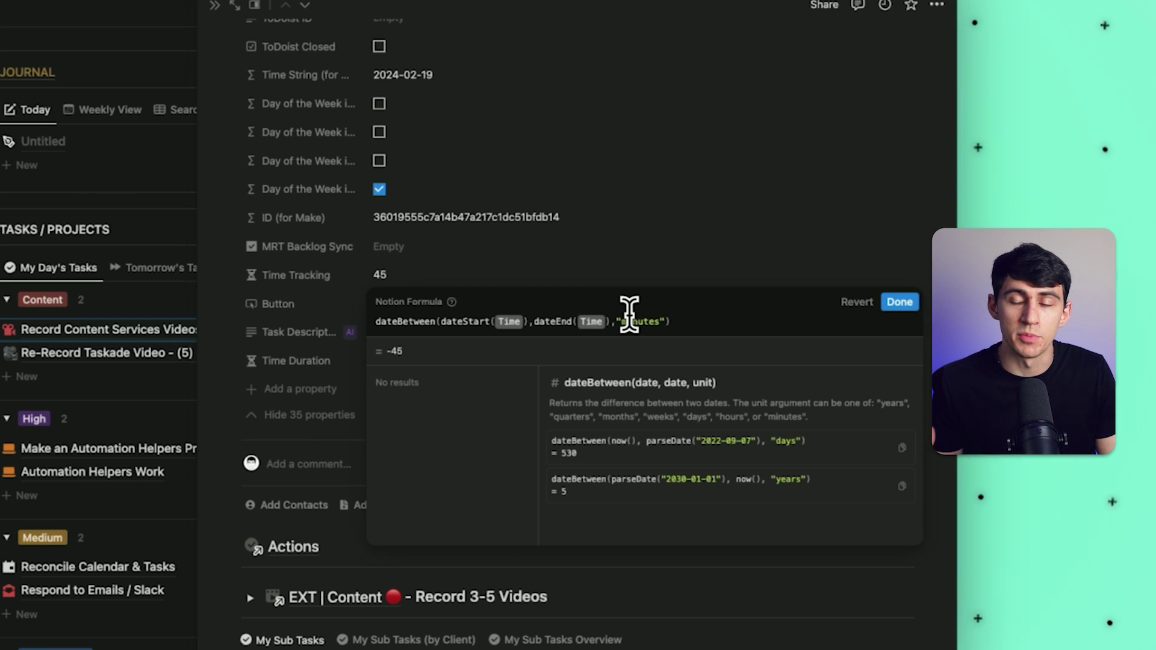
{"action": "left_click", "coordinate": [490, 321]}
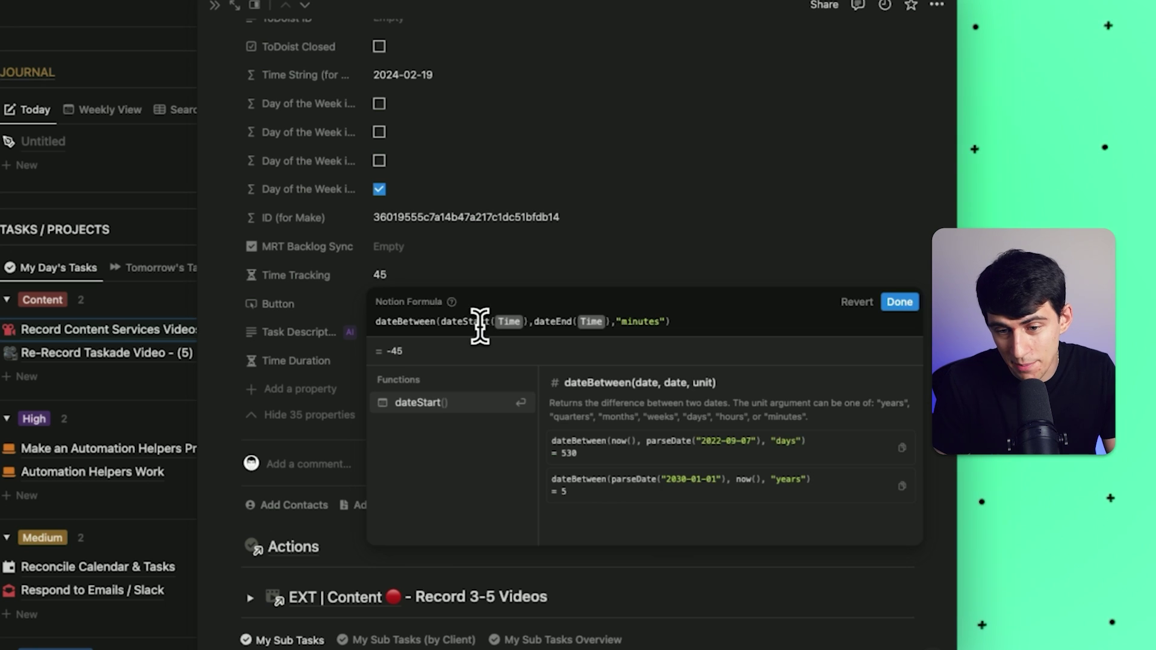
{"action": "key", "text": "BackSpace"}
{"action": "key", "text": "BackSpace"}
{"action": "key", "text": "BackSpace"}
{"action": "key", "text": "BackSpace"}
{"action": "key", "text": "BackSpace"}
{"action": "type", "text": "End"}
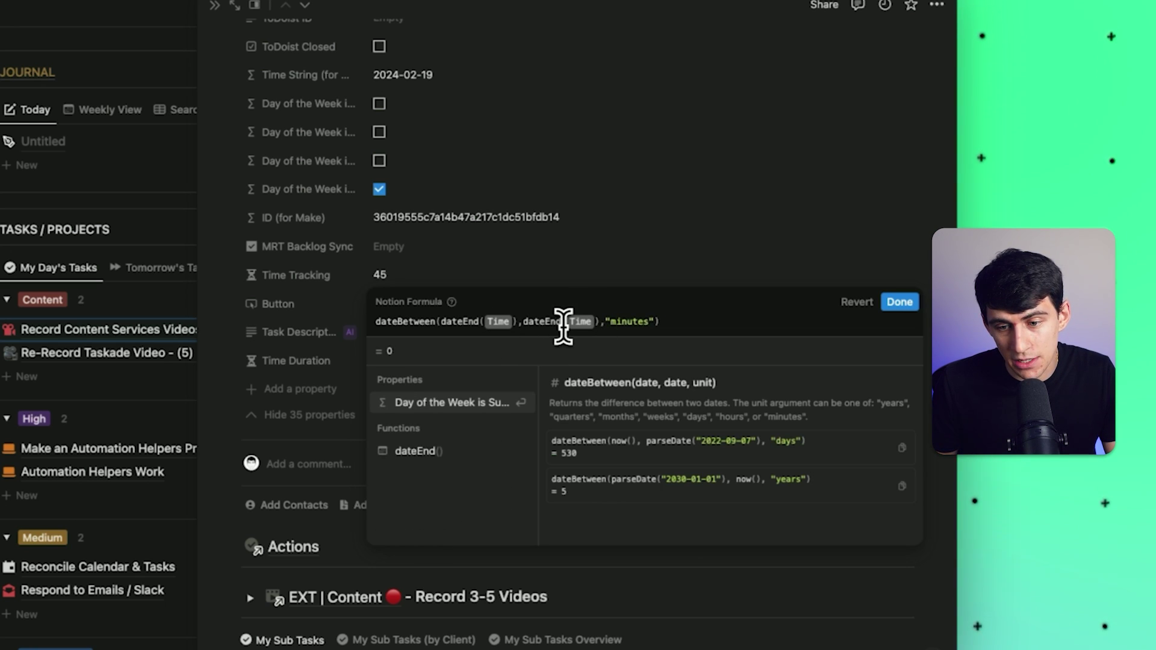
{"action": "key", "text": "BackSpace"}
{"action": "key", "text": "BackSpace"}
{"action": "key", "text": "BackSpace"}
{"action": "type", "text": "Start"}
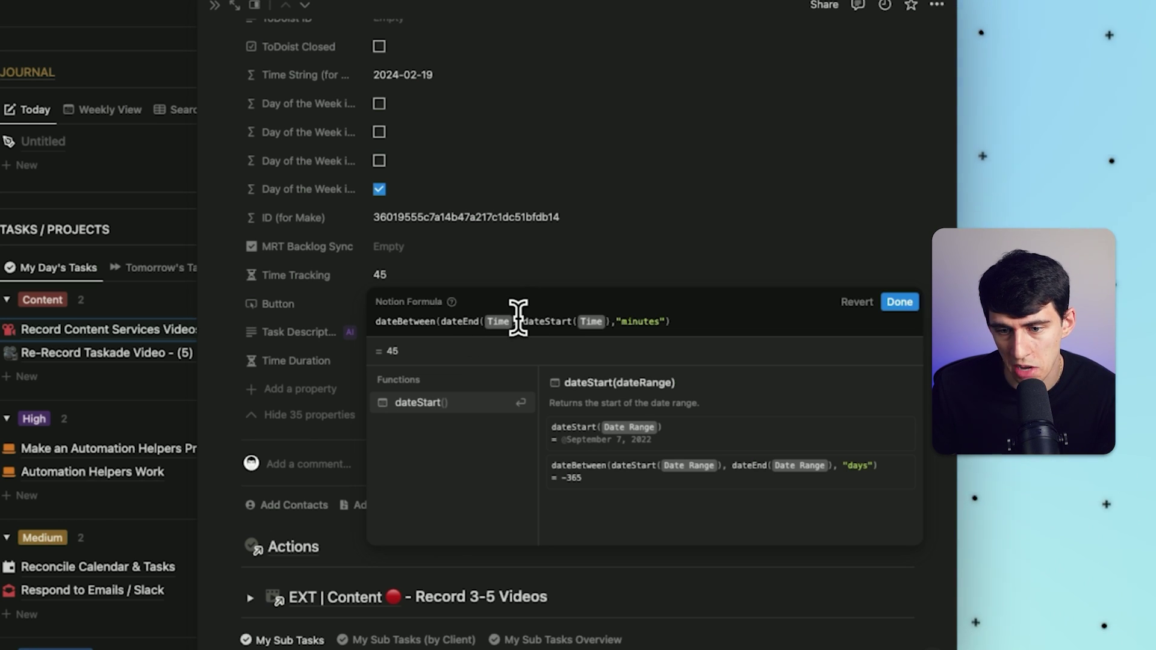
{"action": "left_click_drag", "start_coordinate": [539, 321], "coordinate": [682, 297]}
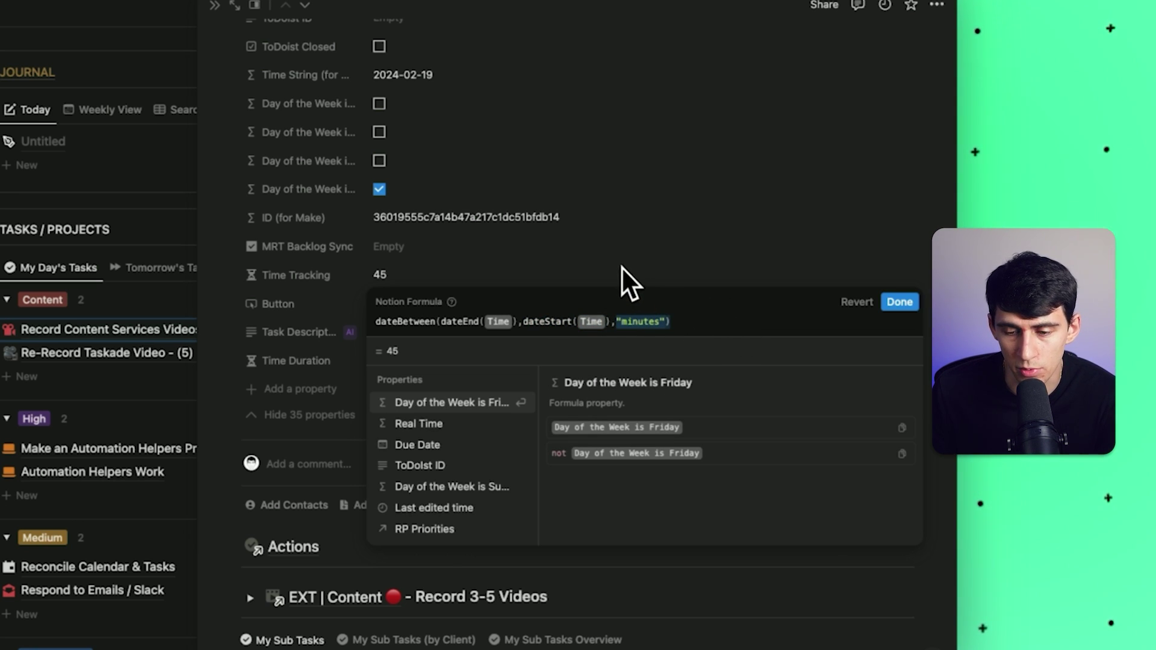
{"action": "key", "text": "Escape"}
{"action": "left_click", "coordinate": [404, 274]}
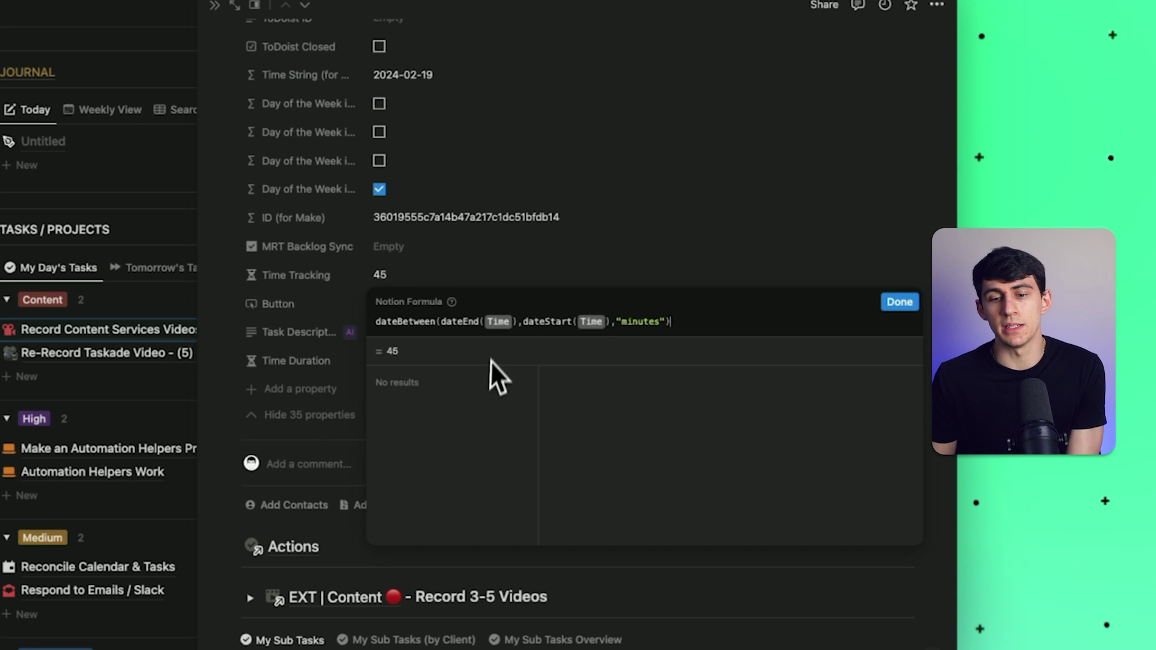
Rename the Time Tracking property to 'Time Tracking (minutes)'.
{"action": "key", "text": "Escape"}
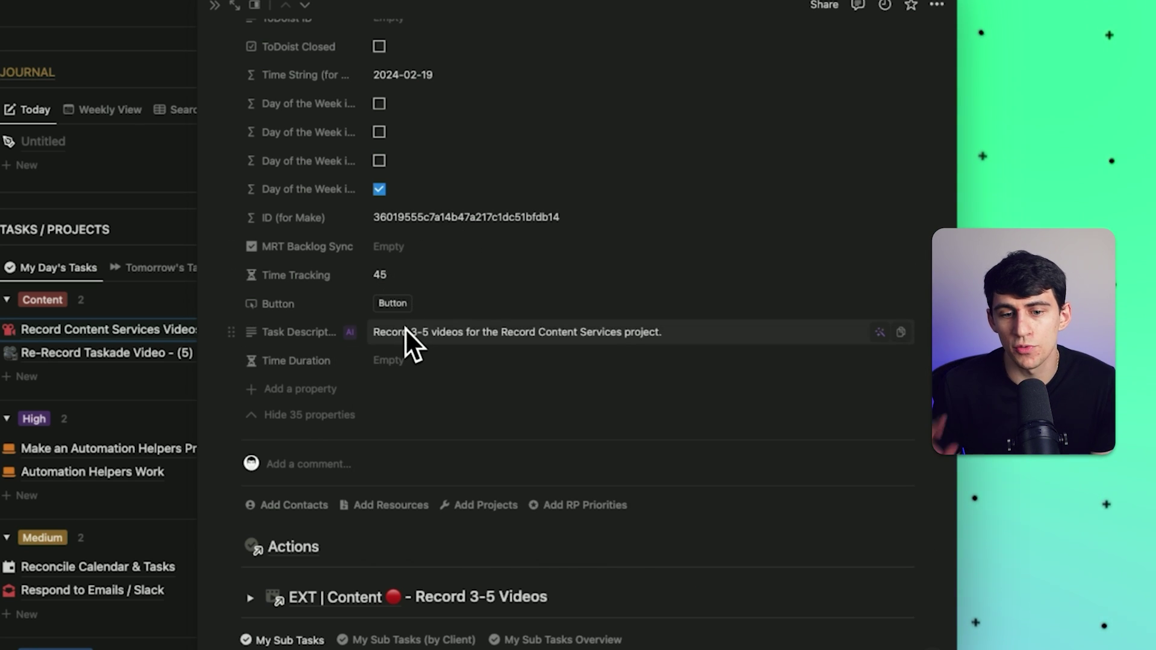
{"action": "left_click", "coordinate": [274, 275]}
{"action": "left_click", "coordinate": [295, 321]}
{"action": "type", "text": "(minutes)"}
{"action": "key", "text": "Escape"}
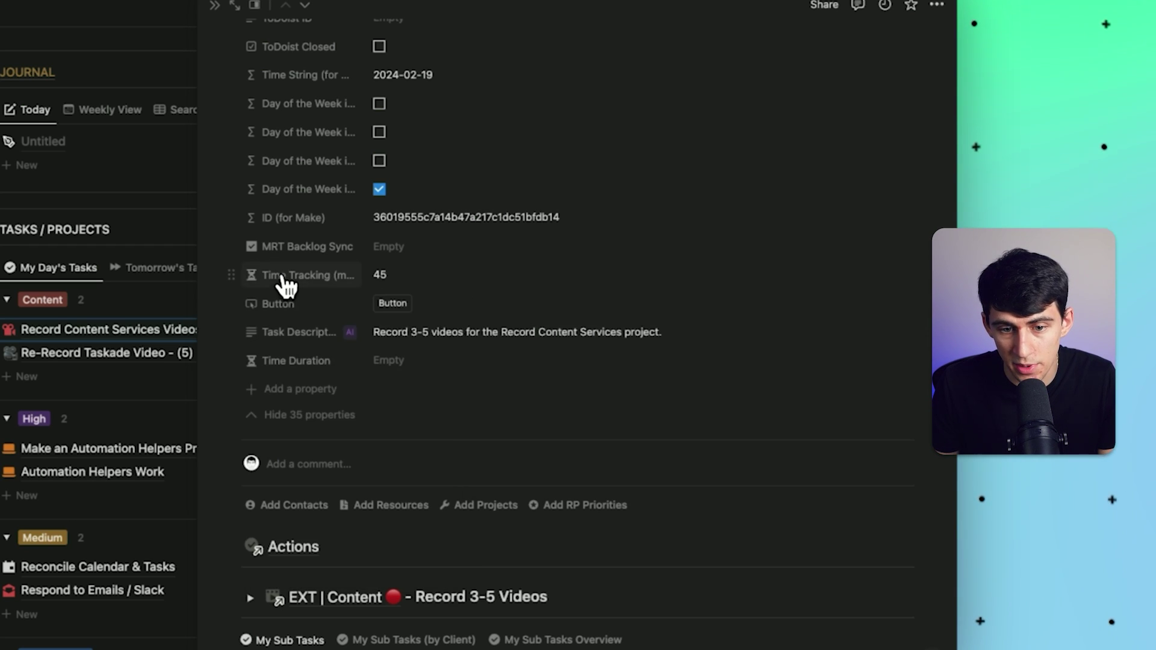
Duplicate the Time Tracking (minutes) property.
{"action": "left_click", "coordinate": [284, 279]}
{"action": "key", "text": "Escape"}
{"action": "left_click", "coordinate": [319, 279]}
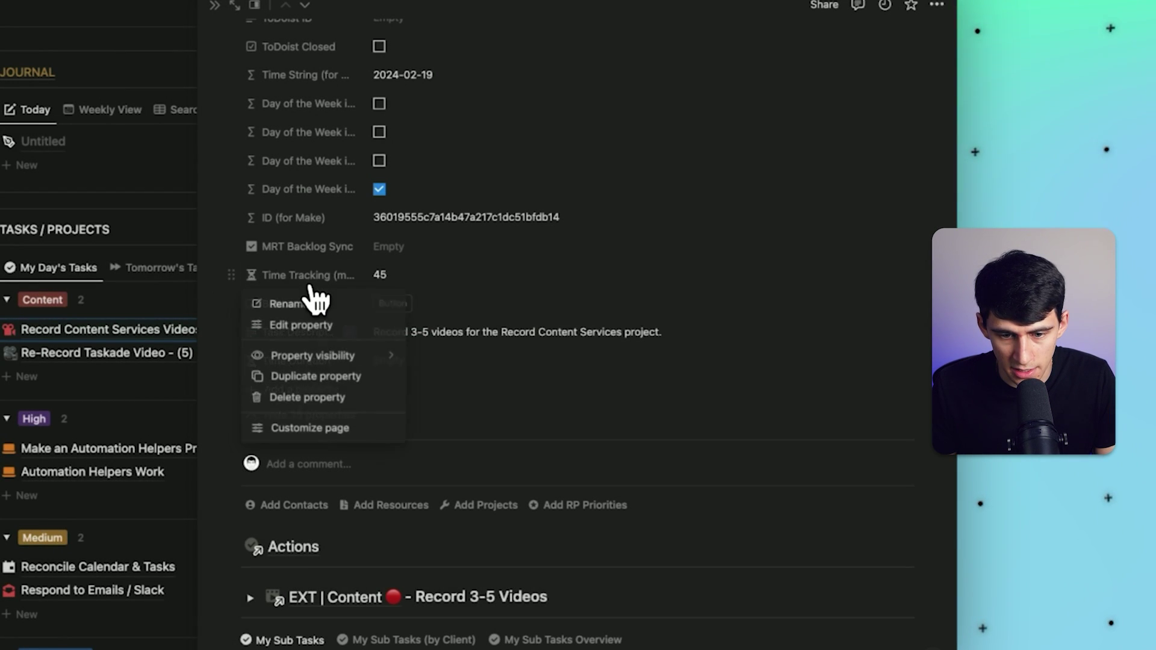
{"action": "left_click", "coordinate": [334, 378]}
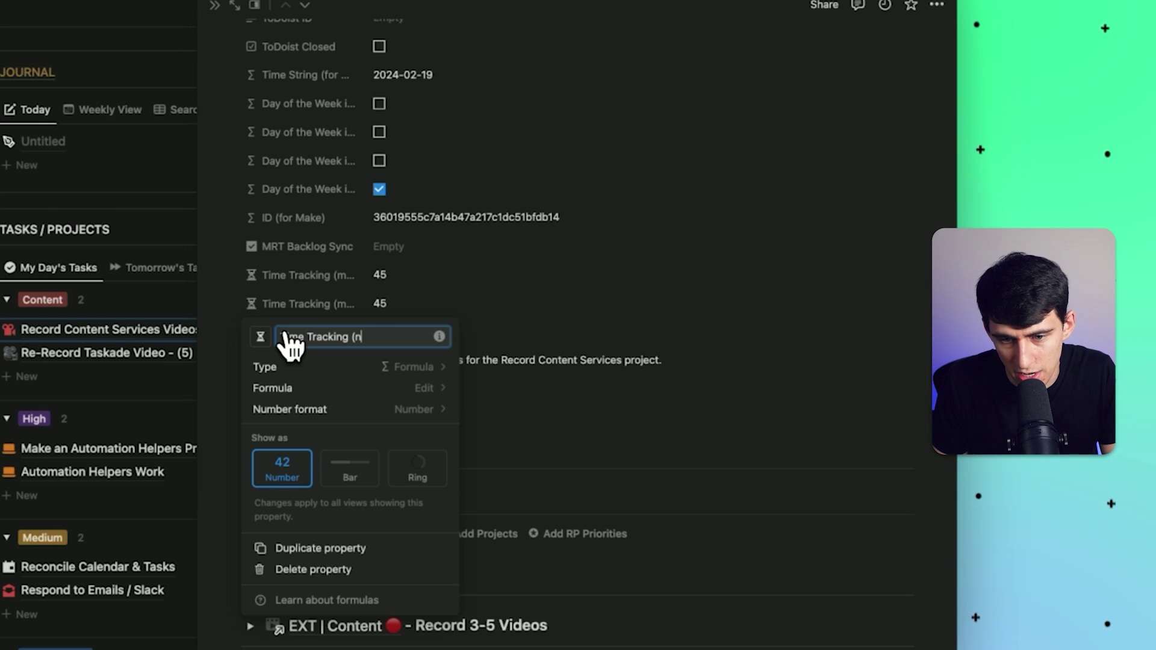
{"action": "key", "text": "Escape"}
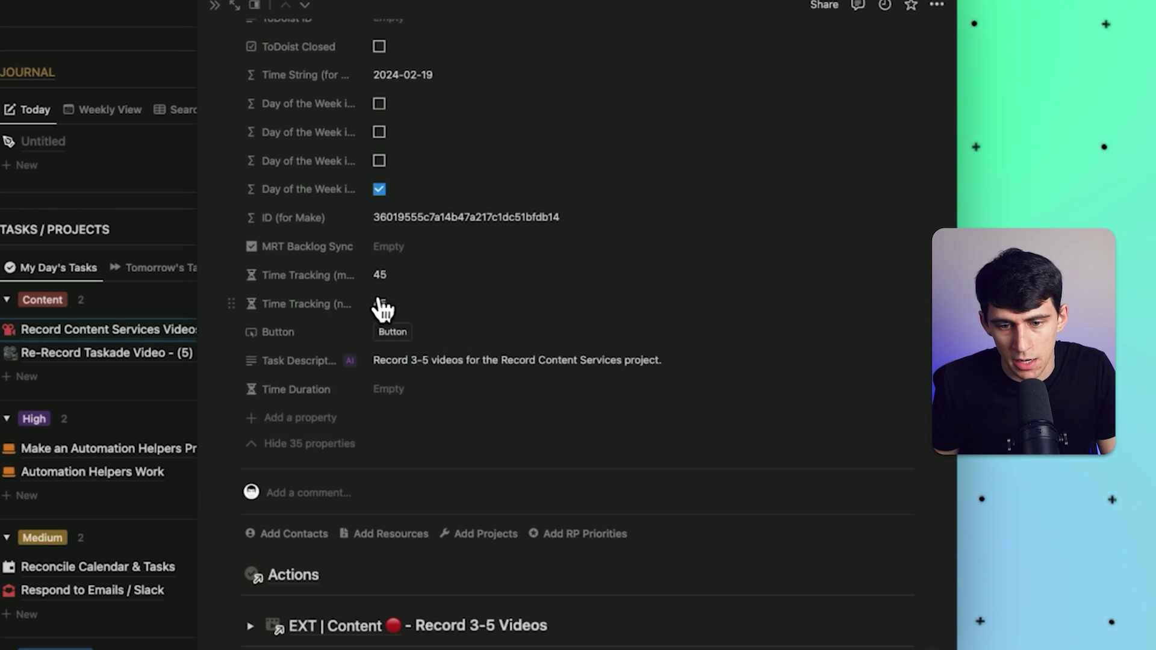
Set the duplicate's formula to Time Tracking (minutes)/60, showing 0.75 hours.
{"action": "left_click", "coordinate": [381, 304]}
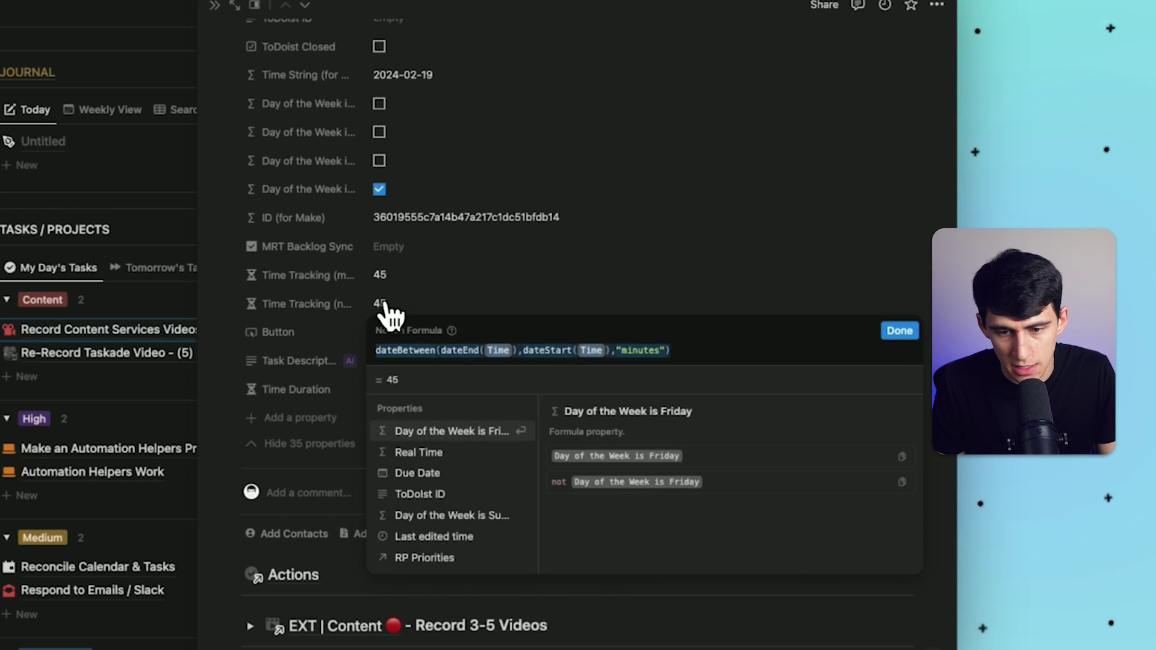
{"action": "type", "text": "round("}
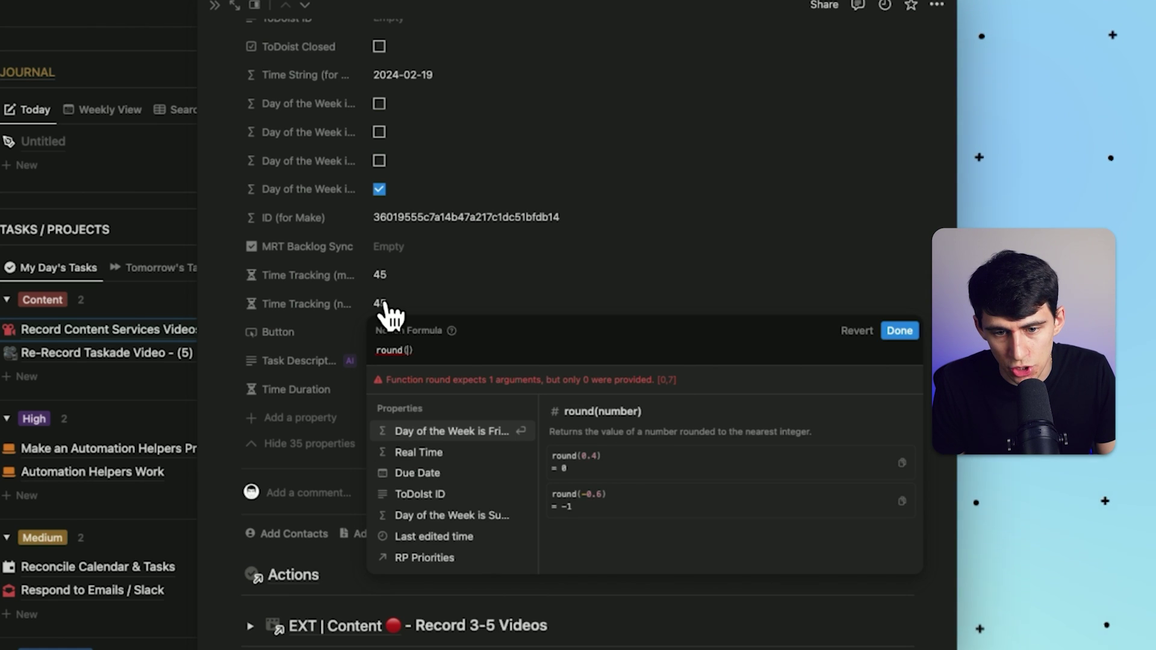
{"action": "type", "text": "Time Tr"}
{"action": "key", "text": "Return"}
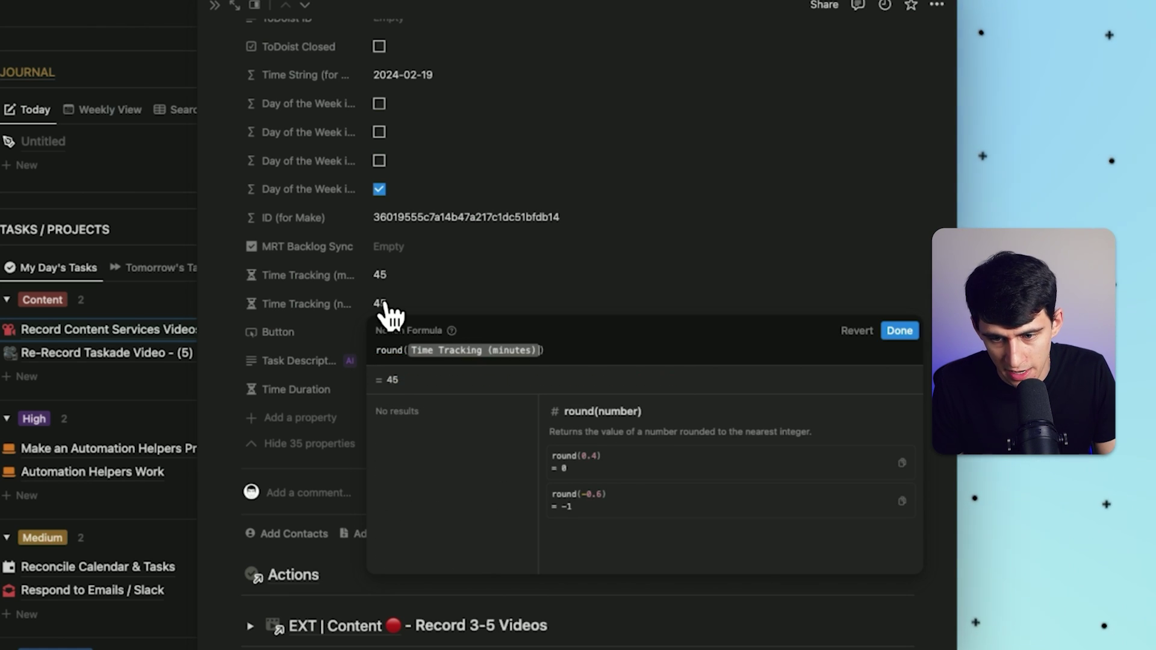
{"action": "type", "text": "/60"}
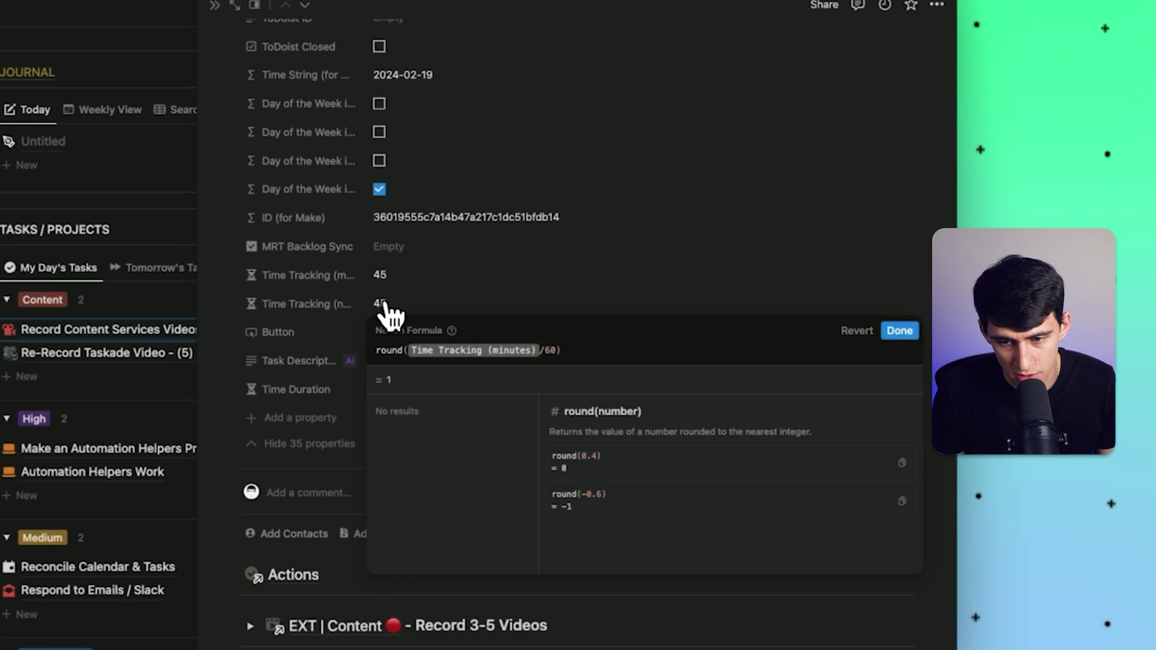
{"action": "key", "text": "super+a"}
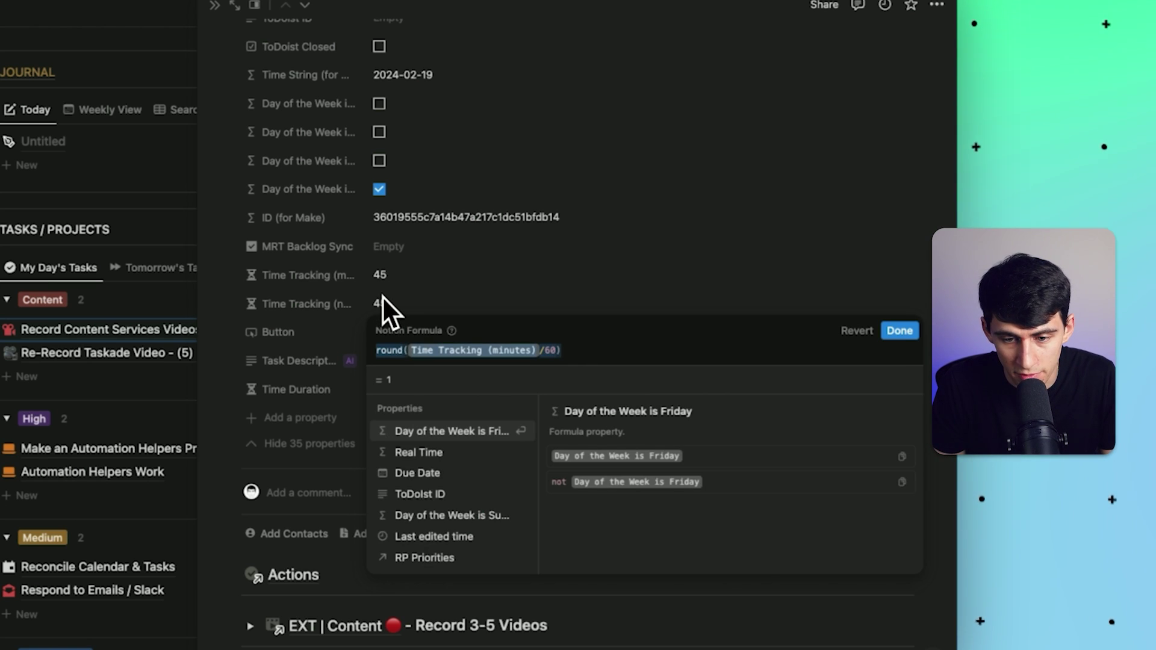
{"action": "type", "text": "time"}
{"action": "key", "text": "Return"}
{"action": "type", "text": "/60"}
{"action": "key", "text": "Escape"}
{"action": "left_click", "coordinate": [458, 310]}
{"action": "key", "text": "Escape"}
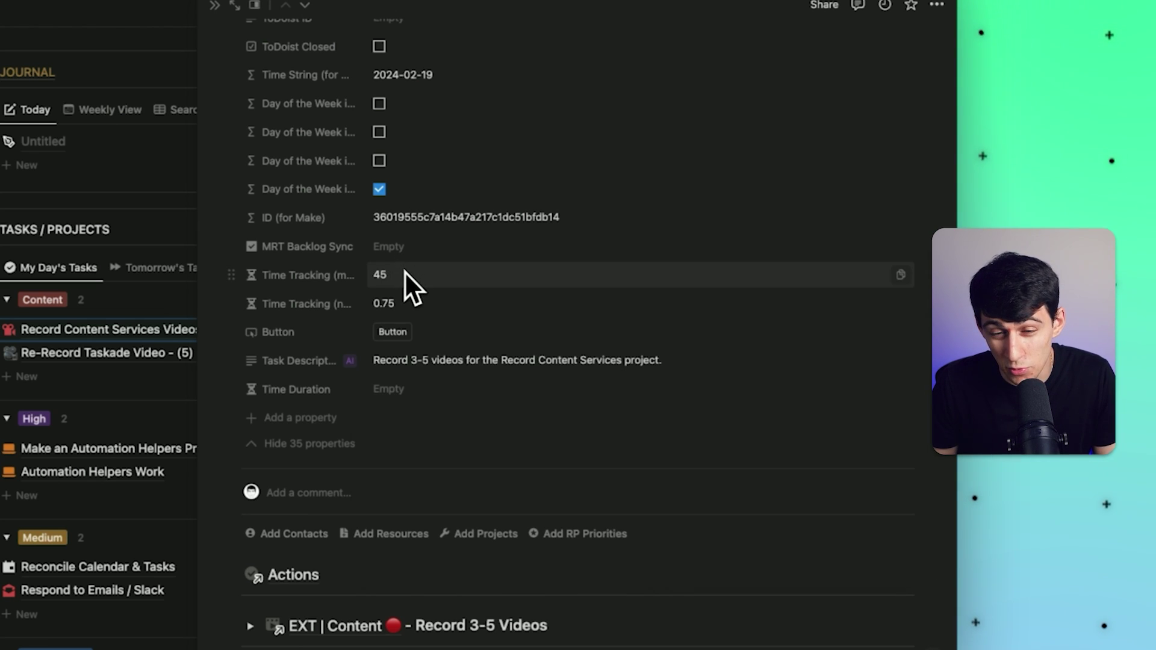
Test the formulas by moving the task's end to 8:15 PM: 225 minutes become 3.75 hours.
{"action": "scroll", "coordinate": [409, 274], "scroll_direction": "up", "scroll_amount": 10}
{"action": "scroll", "coordinate": [428, 277], "scroll_direction": "up", "scroll_amount": 6}
{"action": "left_click", "coordinate": [504, 106]}
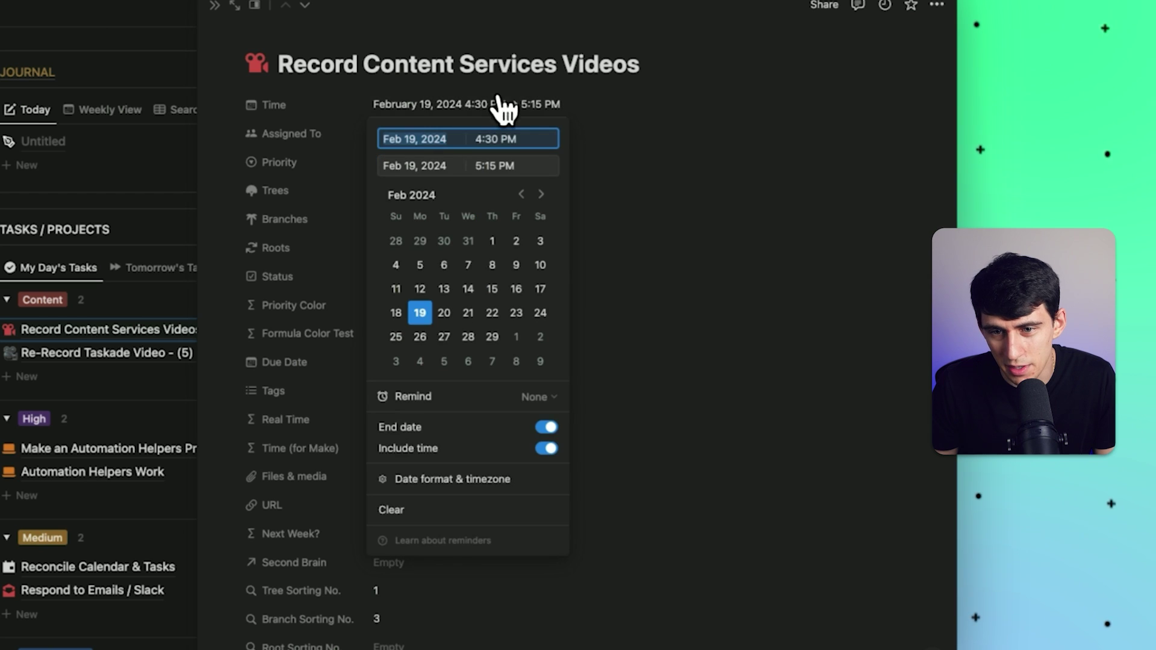
{"action": "left_click", "coordinate": [512, 164]}
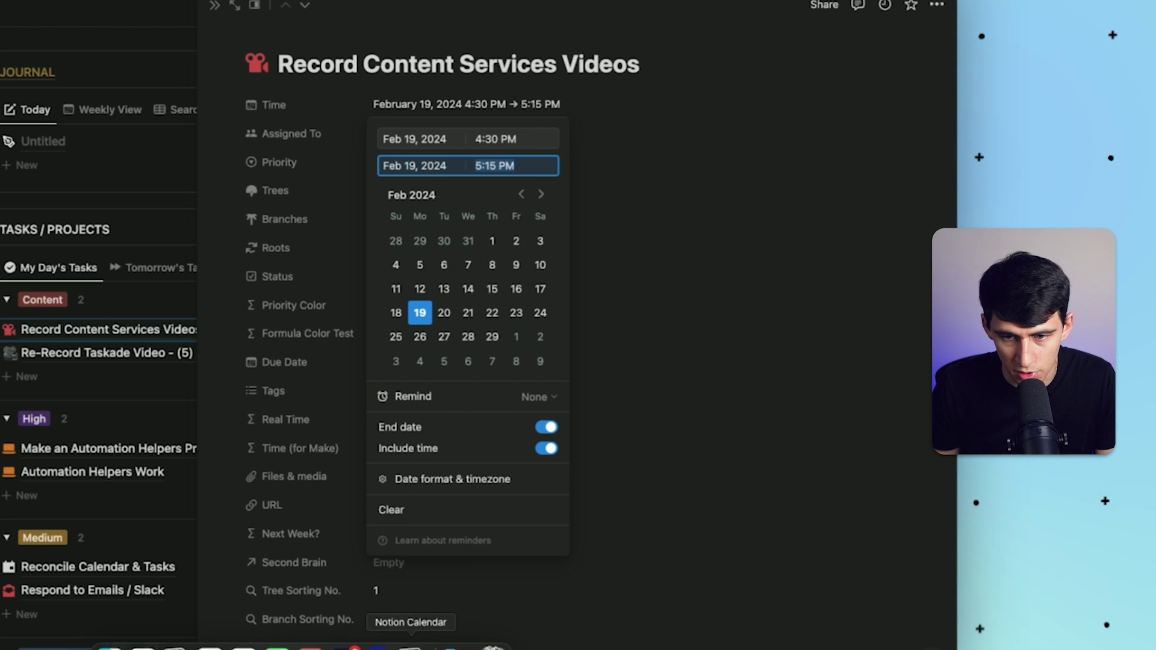
{"action": "key", "text": "Escape"}
{"action": "scroll", "coordinate": [362, 422], "scroll_direction": "down", "scroll_amount": 4}
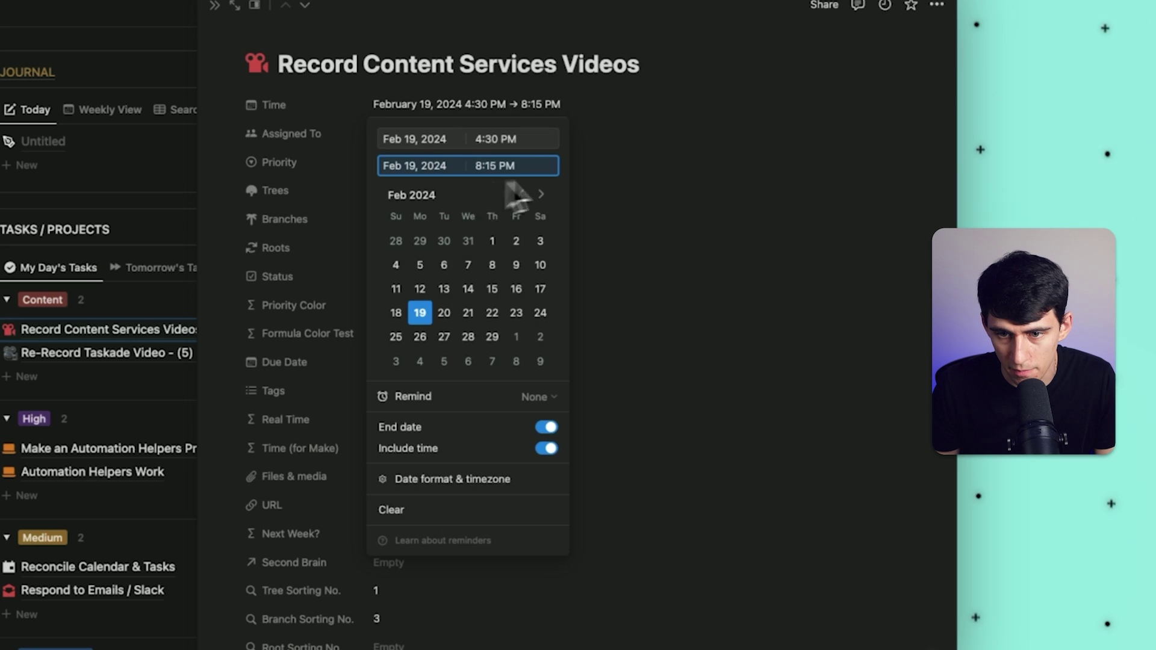
{"action": "key", "text": "Escape"}
{"action": "scroll", "coordinate": [602, 332], "scroll_direction": "down", "scroll_amount": 15}
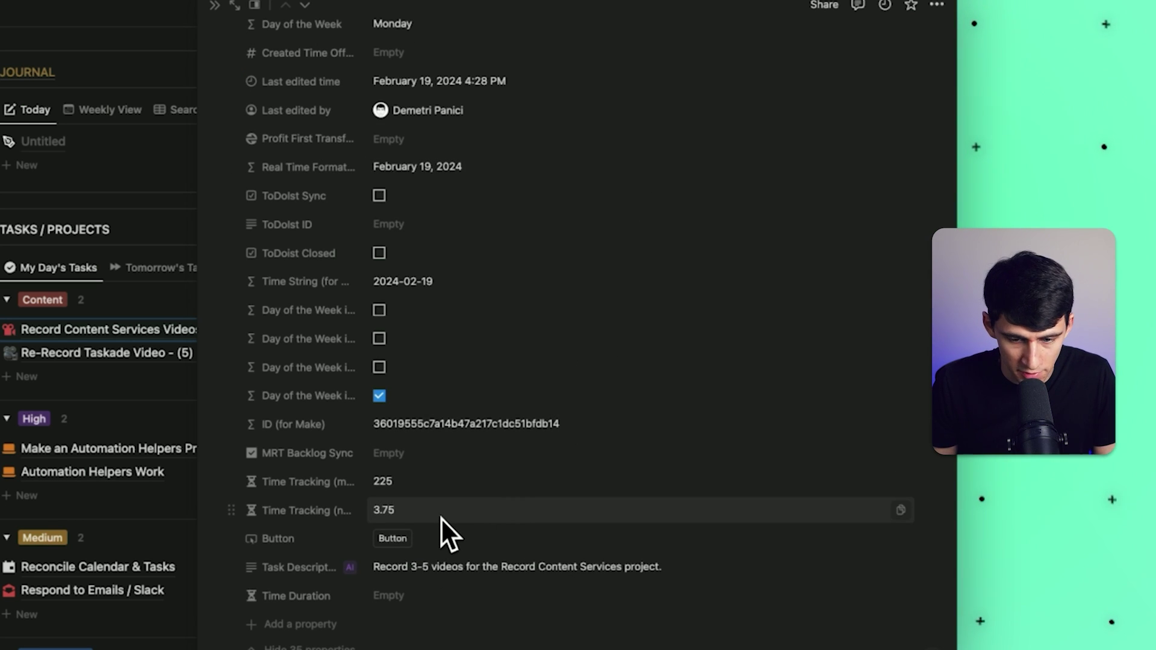
{"action": "scroll", "coordinate": [449, 422], "scroll_direction": "up", "scroll_amount": 15}
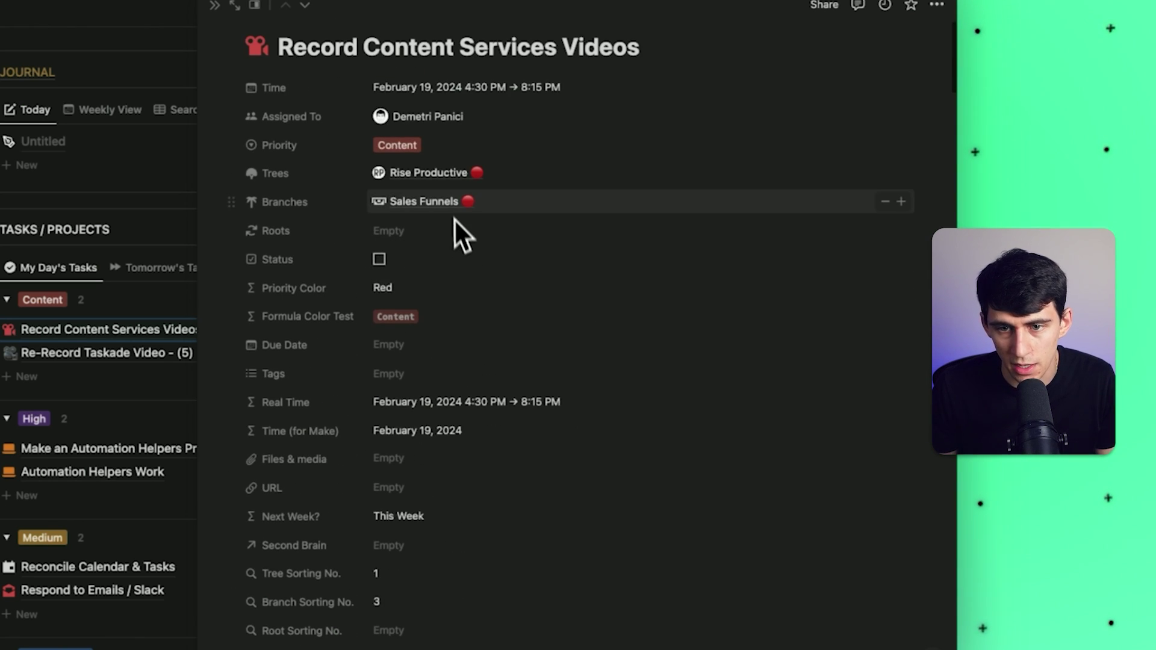
{"action": "scroll", "coordinate": [422, 229], "scroll_direction": "down", "scroll_amount": 15}
Wrap the dateBetween minutes formula in parentheses and divide it by 60.
{"action": "left_click", "coordinate": [461, 228]}
{"action": "left_click", "coordinate": [398, 200]}
{"action": "left_click", "coordinate": [358, 241]}
{"action": "left_click", "coordinate": [384, 218]}
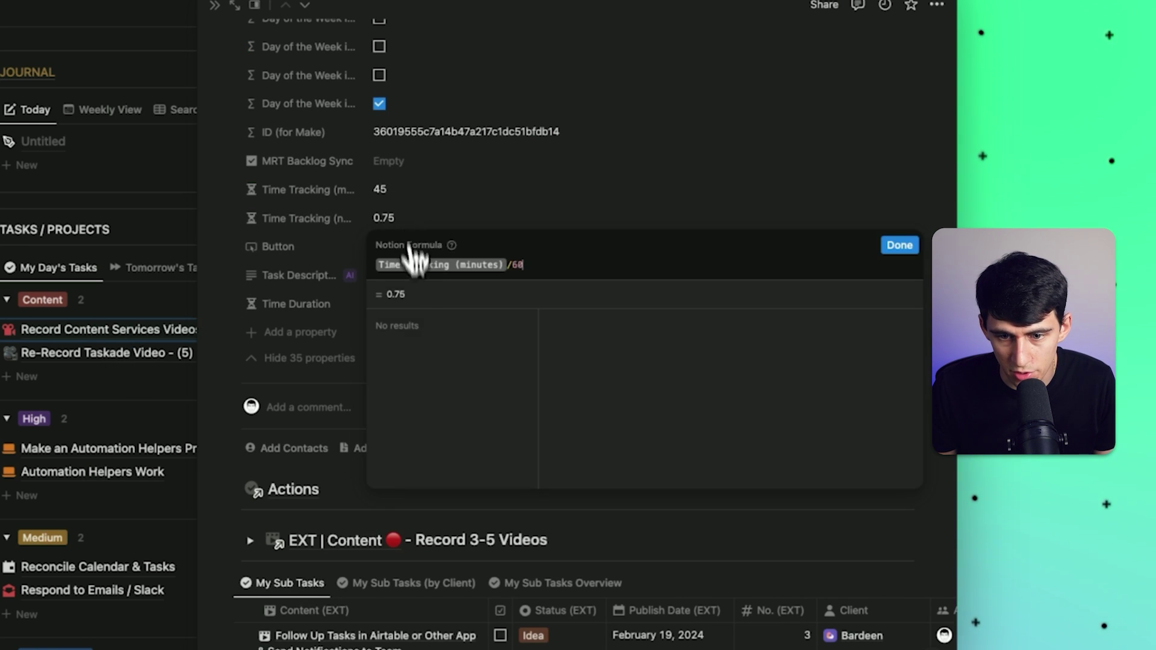
{"action": "left_click", "coordinate": [397, 209]}
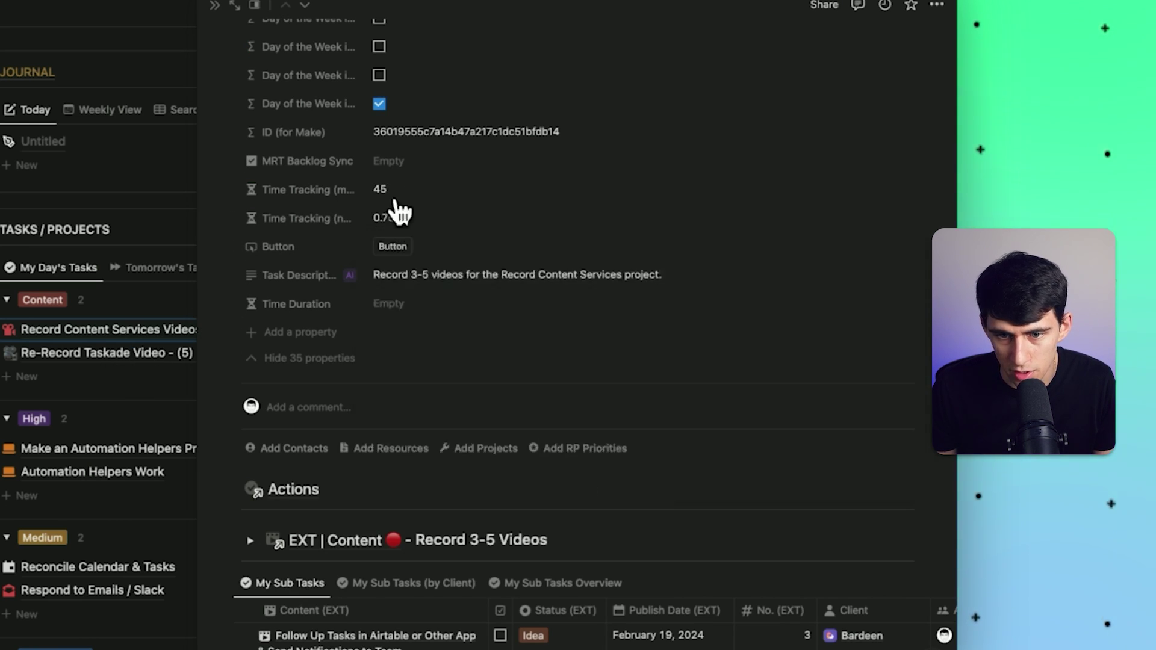
{"action": "left_click", "coordinate": [416, 190]}
{"action": "type", "text": "("}
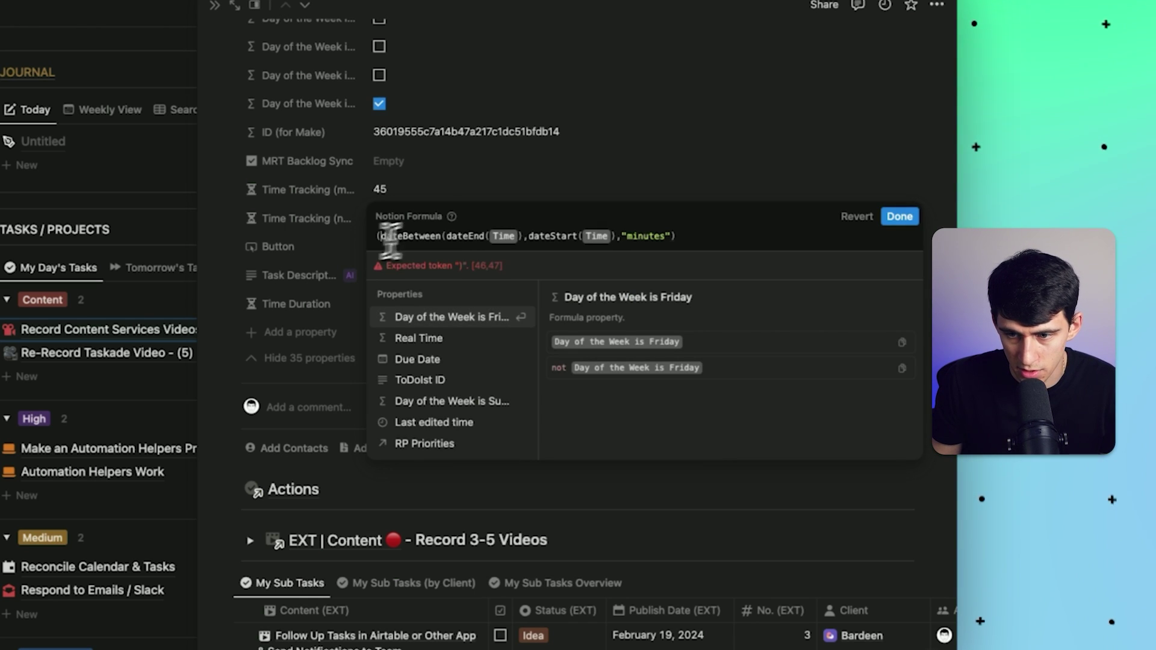
{"action": "left_click", "coordinate": [777, 246]}
{"action": "type", "text": ")/60"}
{"action": "key", "text": "Return"}
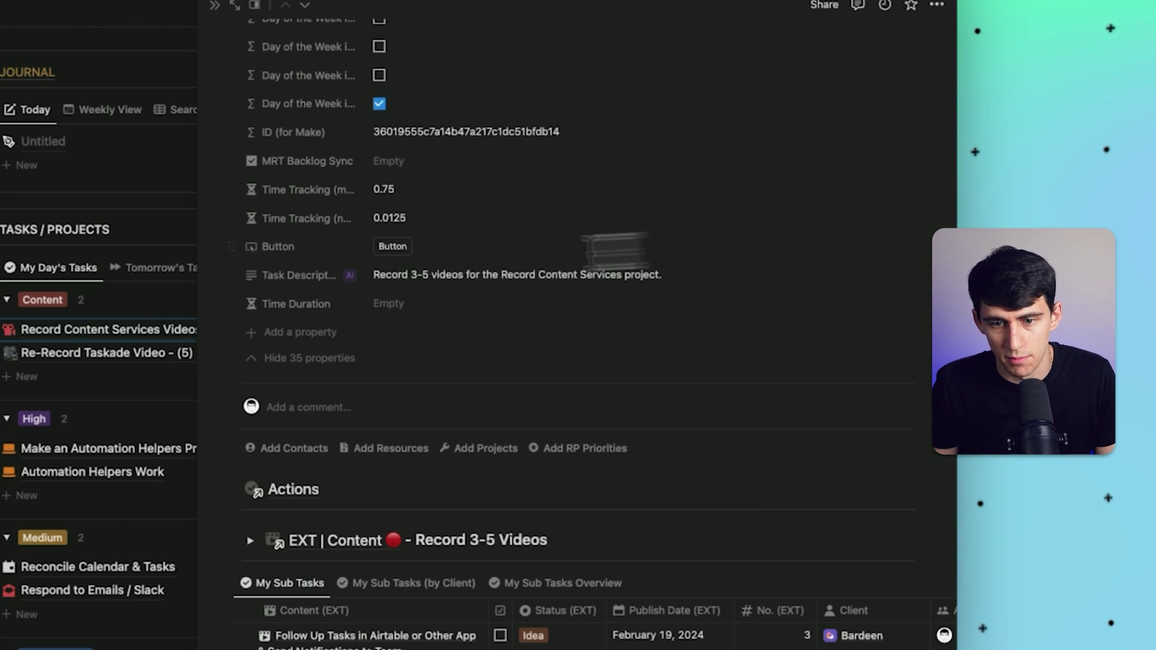
Delete the redundant hours property and rename the minutes property to Time Tracking (hours).
{"action": "left_click", "coordinate": [301, 218]}
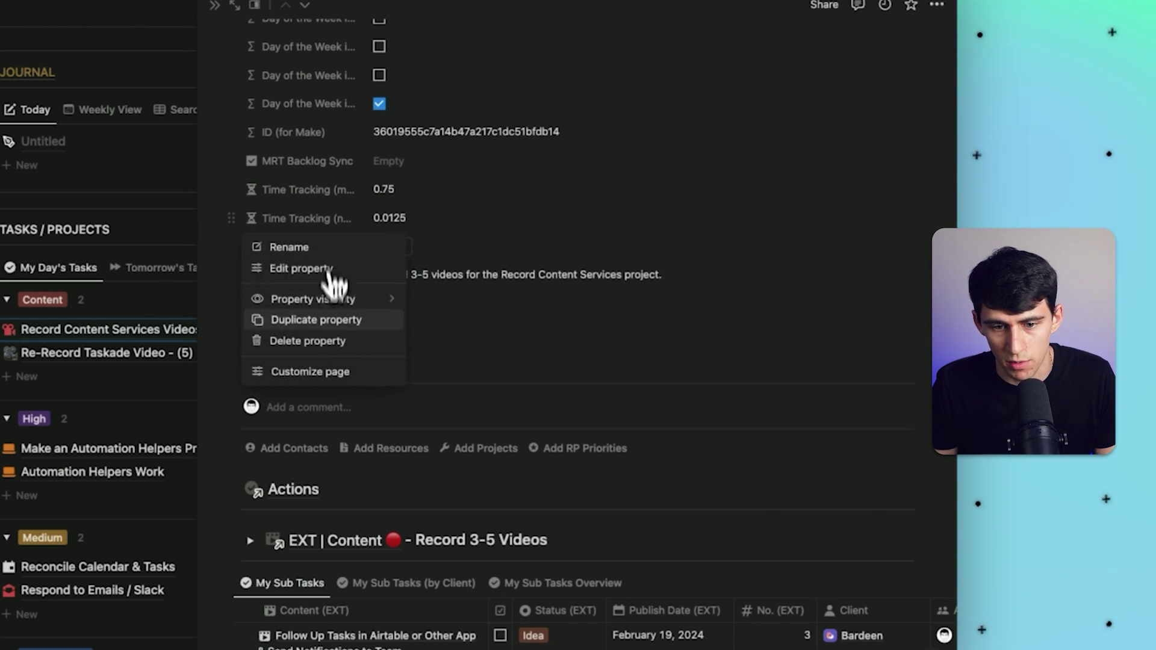
{"action": "left_click", "coordinate": [325, 342]}
{"action": "left_click", "coordinate": [403, 345]}
{"action": "left_click", "coordinate": [318, 194]}
{"action": "left_click", "coordinate": [304, 215]}
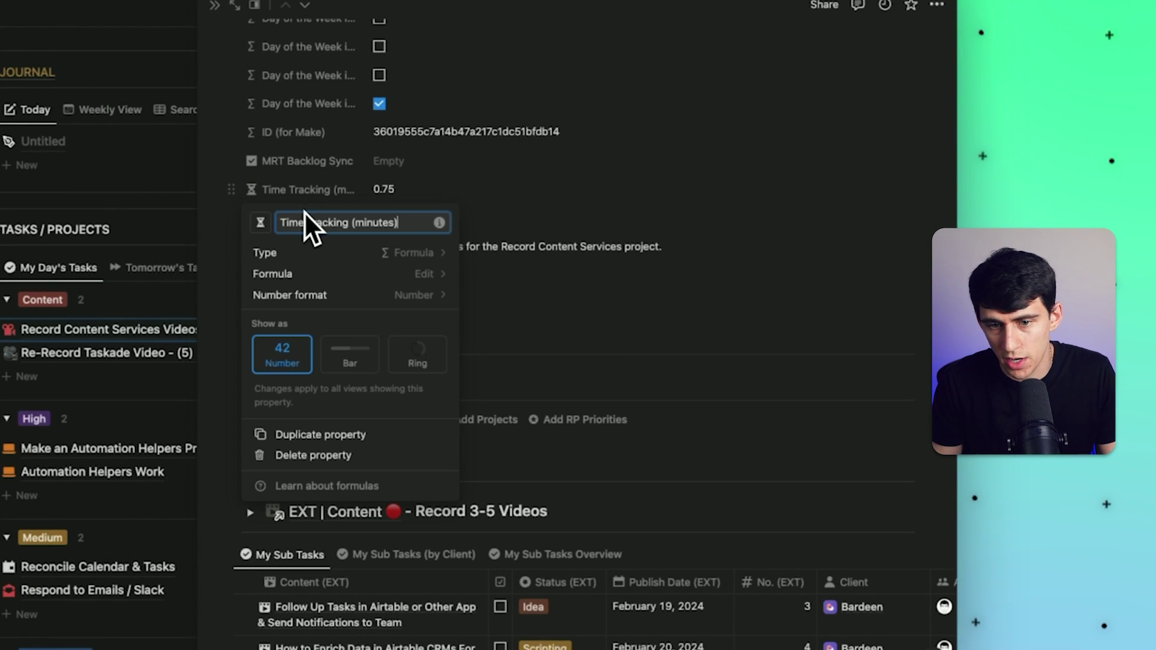
{"action": "key", "text": "BackSpace"}
{"action": "key", "text": "BackSpace"}
{"action": "key", "text": "BackSpace"}
{"action": "key", "text": "BackSpace"}
{"action": "key", "text": "BackSpace"}
{"action": "key", "text": "BackSpace"}
{"action": "key", "text": "BackSpace"}
{"action": "key", "text": "BackSpace"}
{"action": "type", "text": "hours)"}
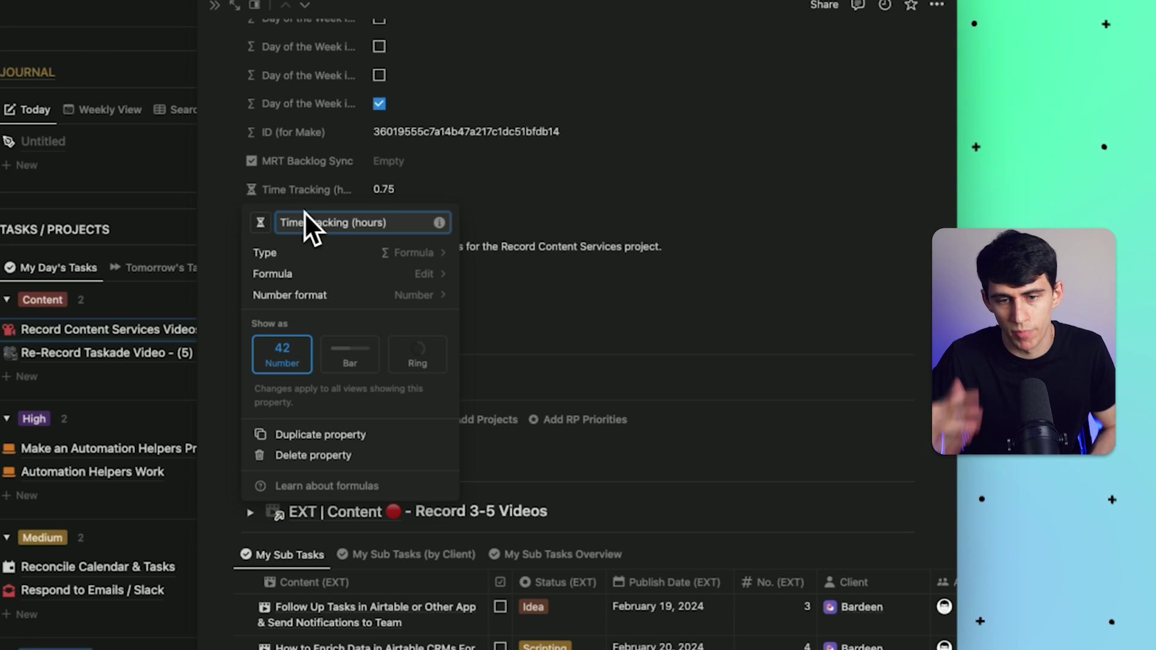
Switch to the Today's Completed Tasks view and change its layout to Table.
{"action": "left_click", "coordinate": [394, 199]}
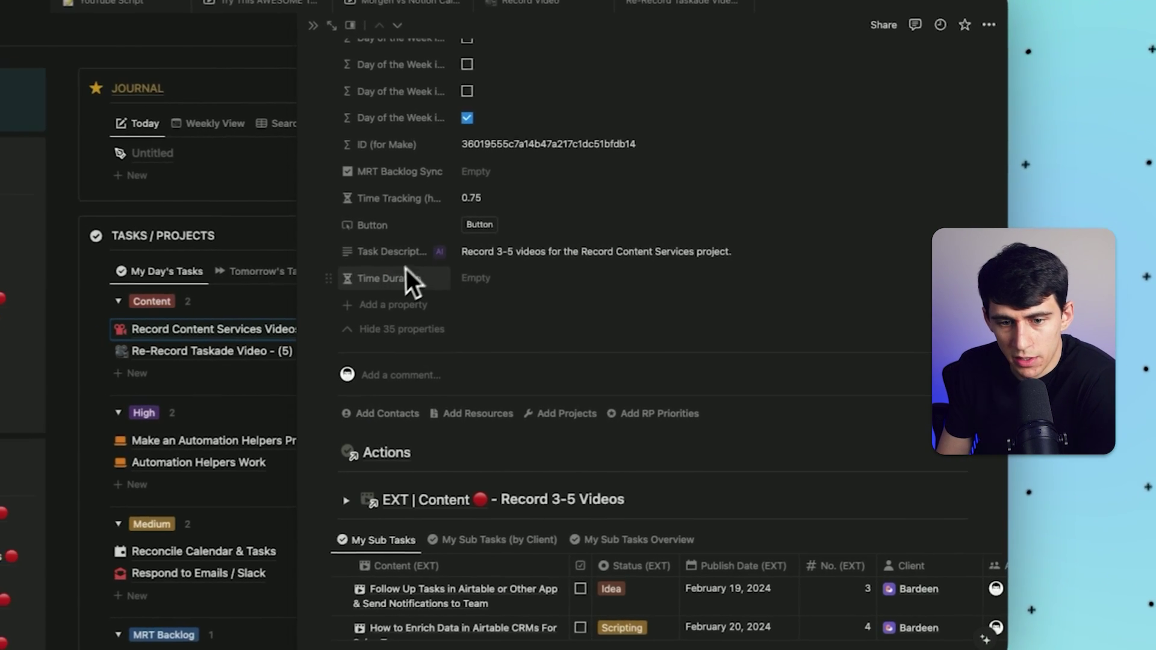
{"action": "scroll", "coordinate": [405, 271], "scroll_direction": "down", "scroll_amount": 10}
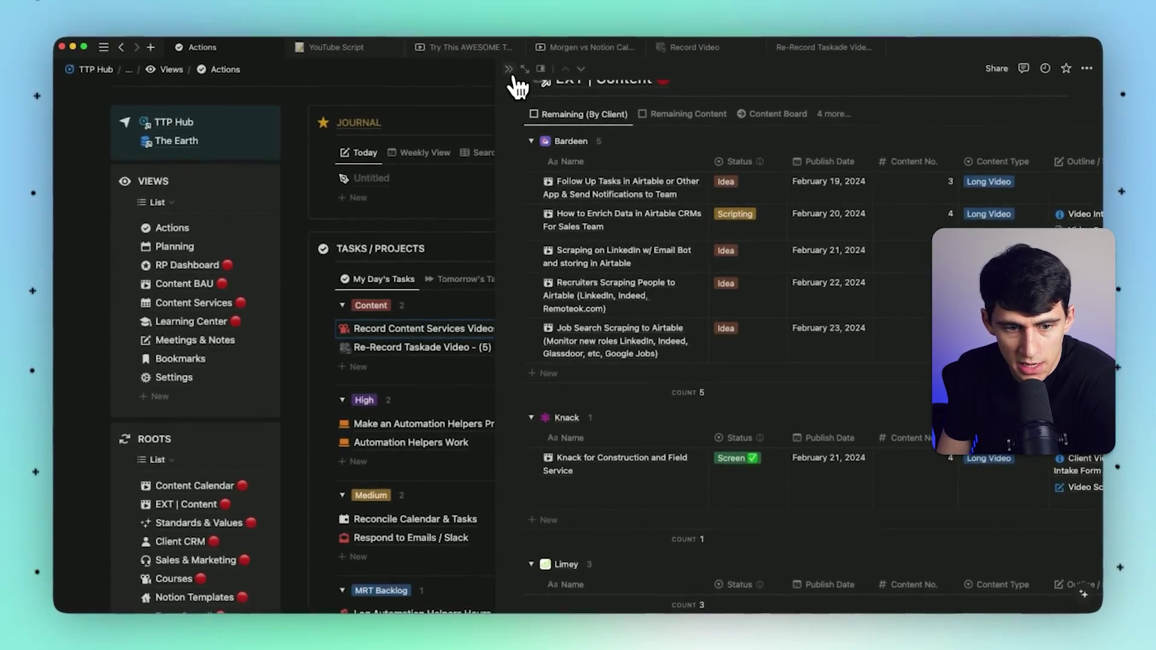
{"action": "left_click", "coordinate": [509, 68]}
{"action": "left_click", "coordinate": [538, 244]}
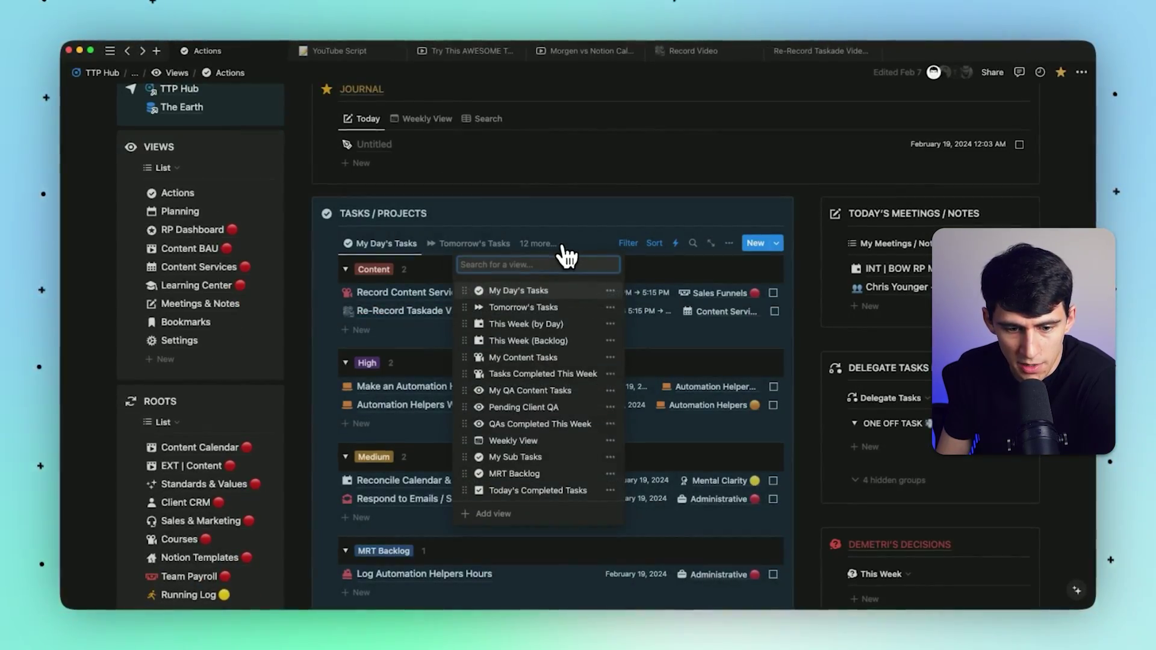
{"action": "left_click", "coordinate": [542, 490]}
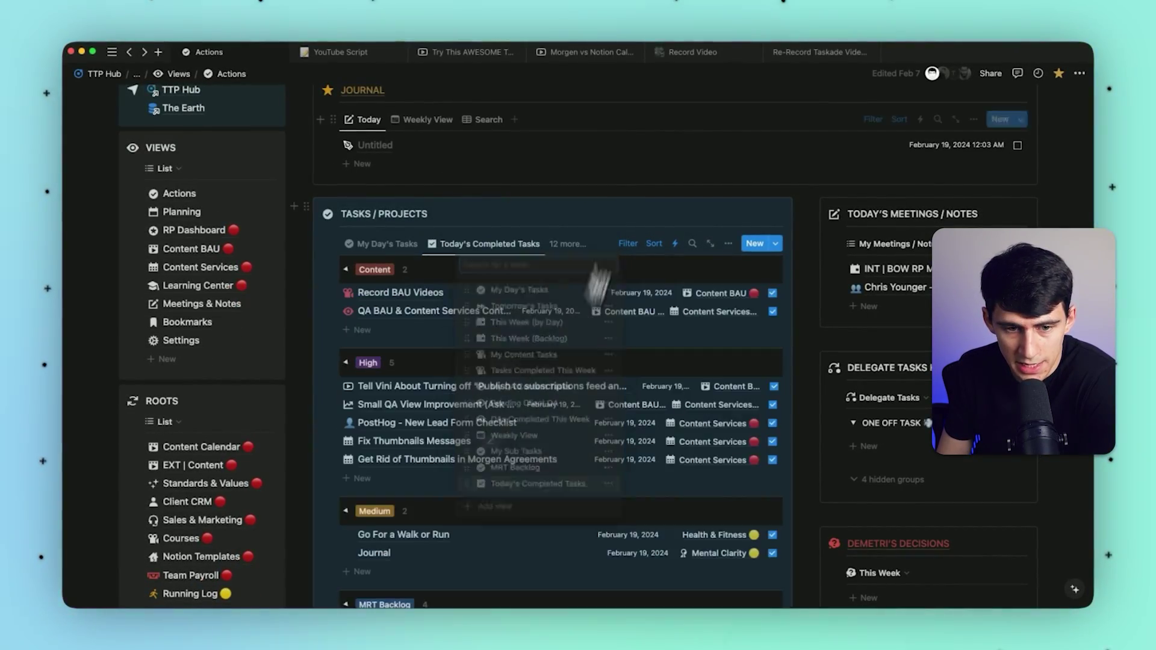
{"action": "left_click", "coordinate": [728, 244]}
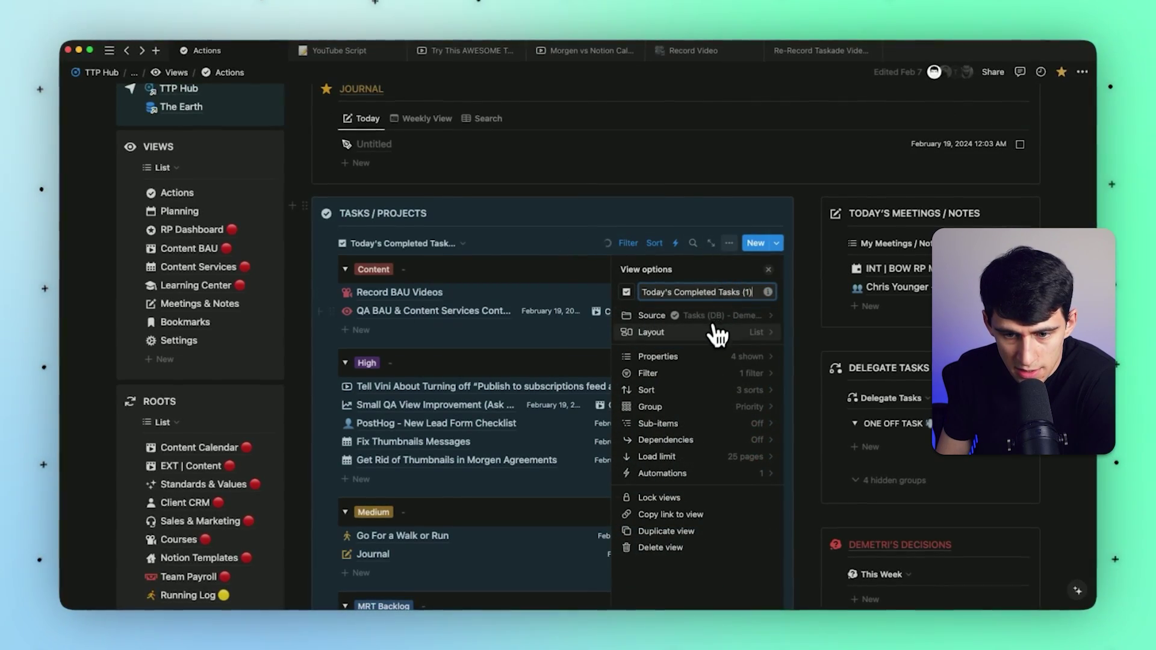
{"action": "left_click", "coordinate": [720, 330]}
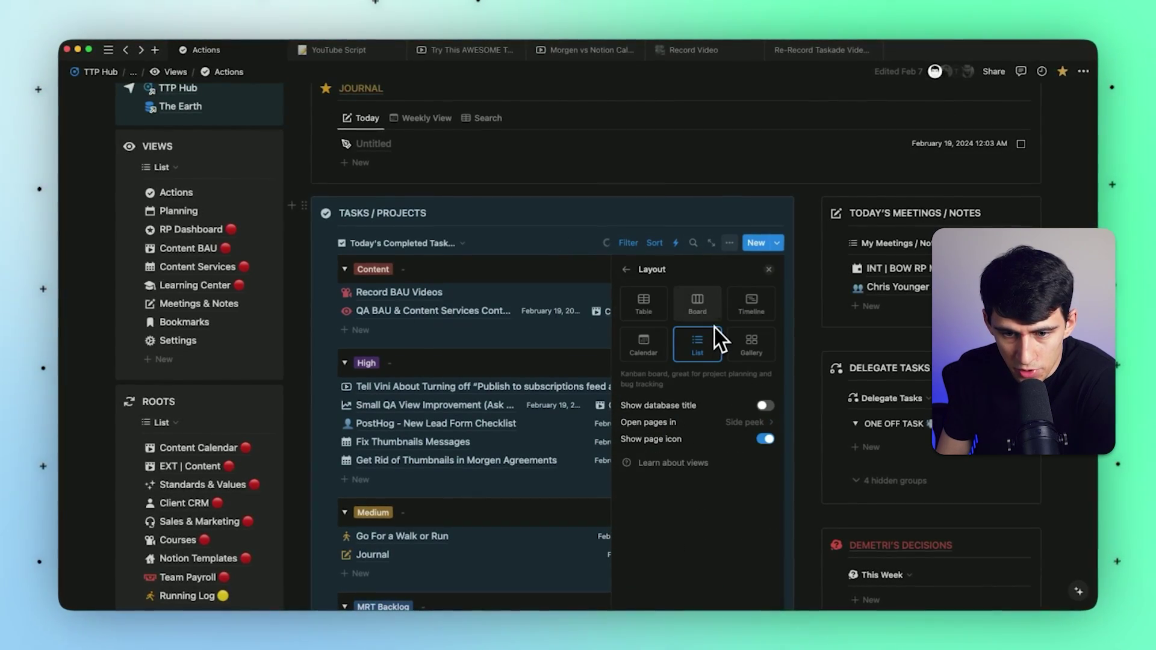
{"action": "left_click", "coordinate": [644, 301]}
Open the table full page and group it by the Trees property.
{"action": "left_click", "coordinate": [711, 242]}
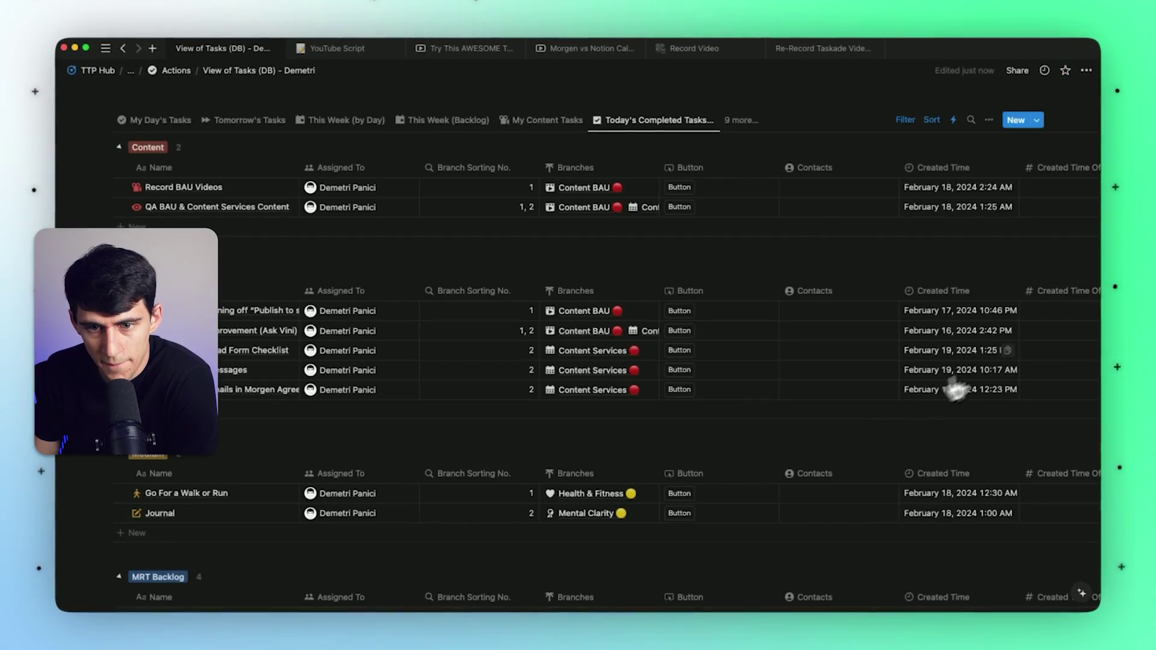
{"action": "left_click", "coordinate": [985, 121]}
{"action": "left_click", "coordinate": [939, 285]}
{"action": "left_click", "coordinate": [958, 181]}
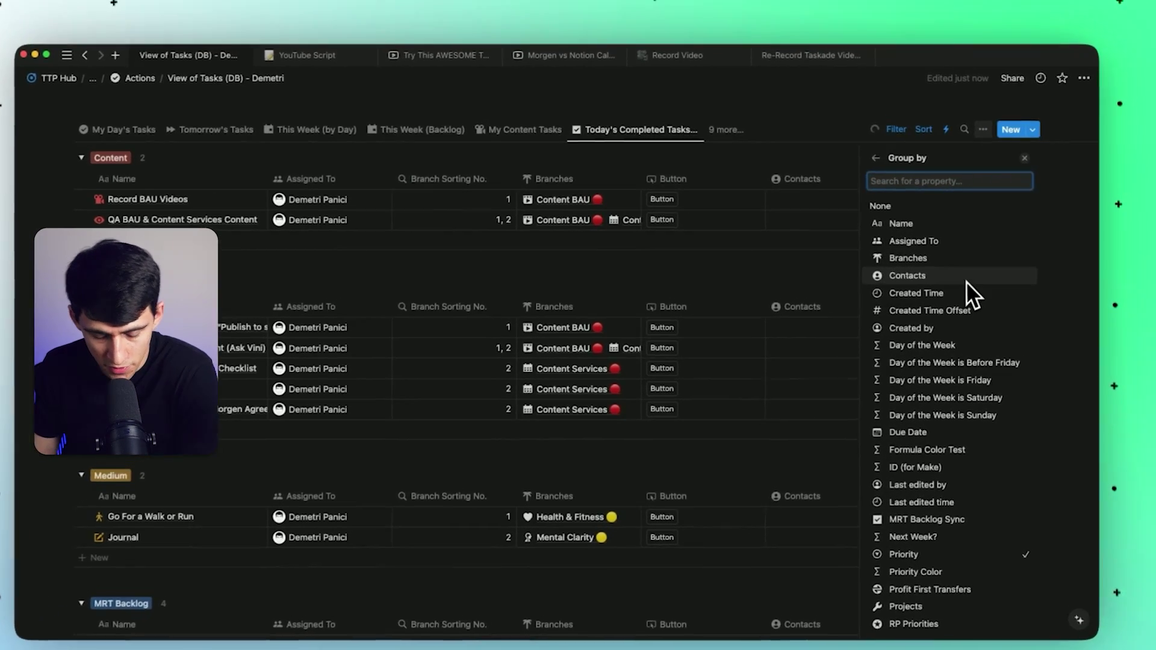
{"action": "type", "text": "tree"}
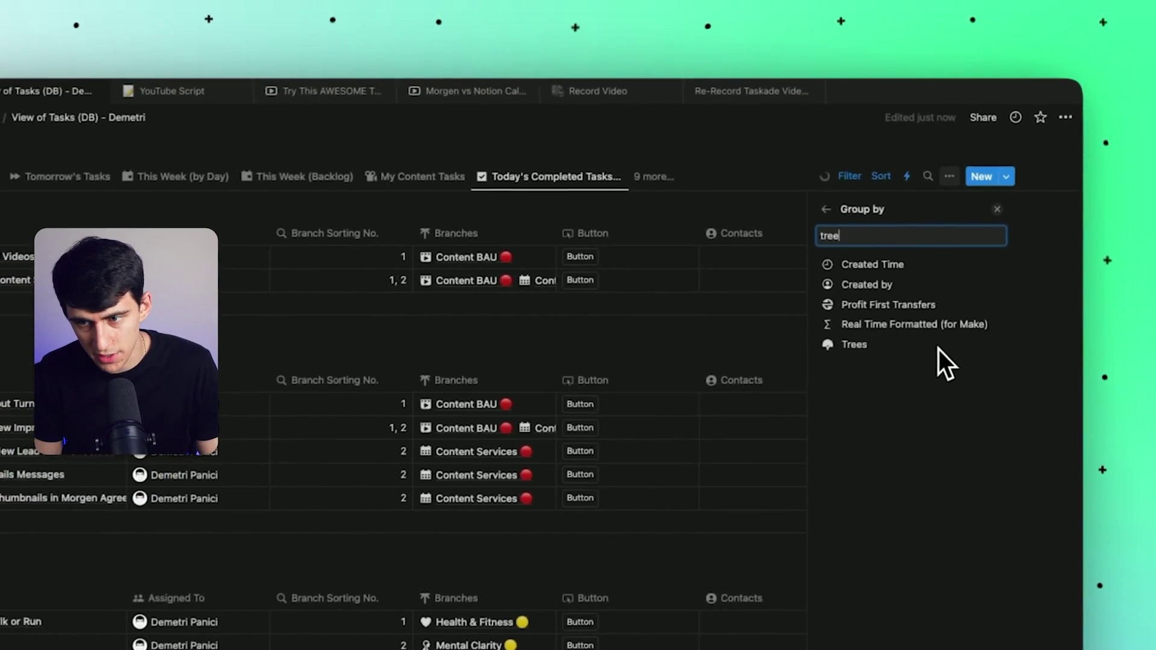
{"action": "left_click", "coordinate": [929, 370]}
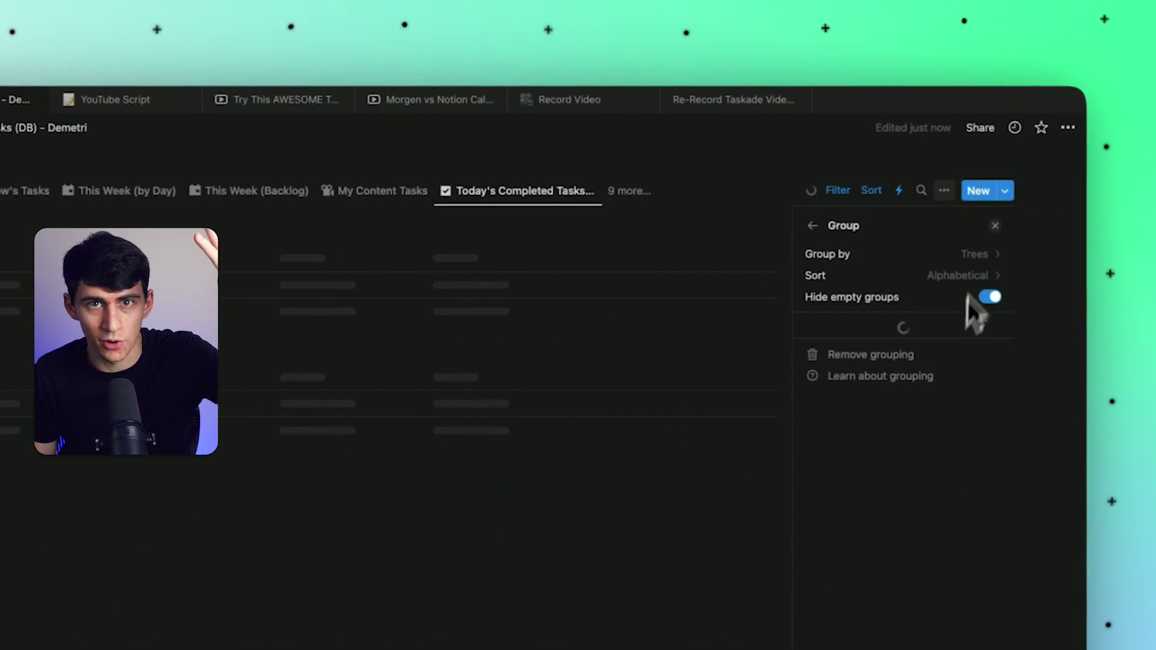
{"action": "left_click", "coordinate": [932, 277]}
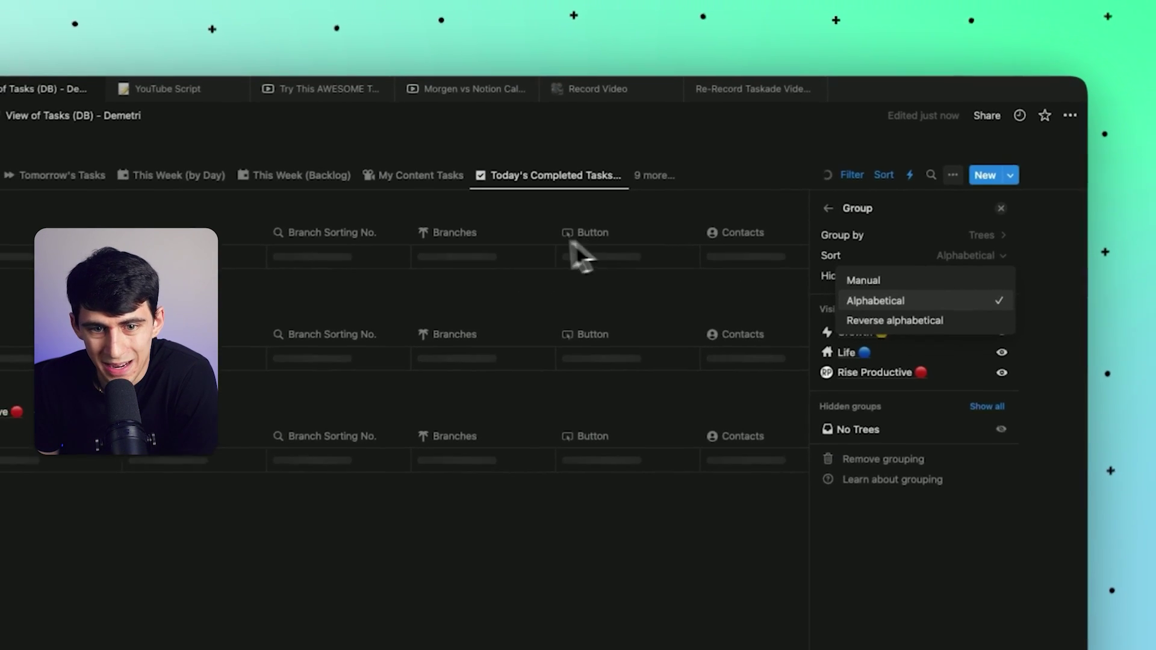
Hide every table column except Name in the view's Properties panel.
{"action": "left_click", "coordinate": [828, 208]}
{"action": "left_click", "coordinate": [841, 304]}
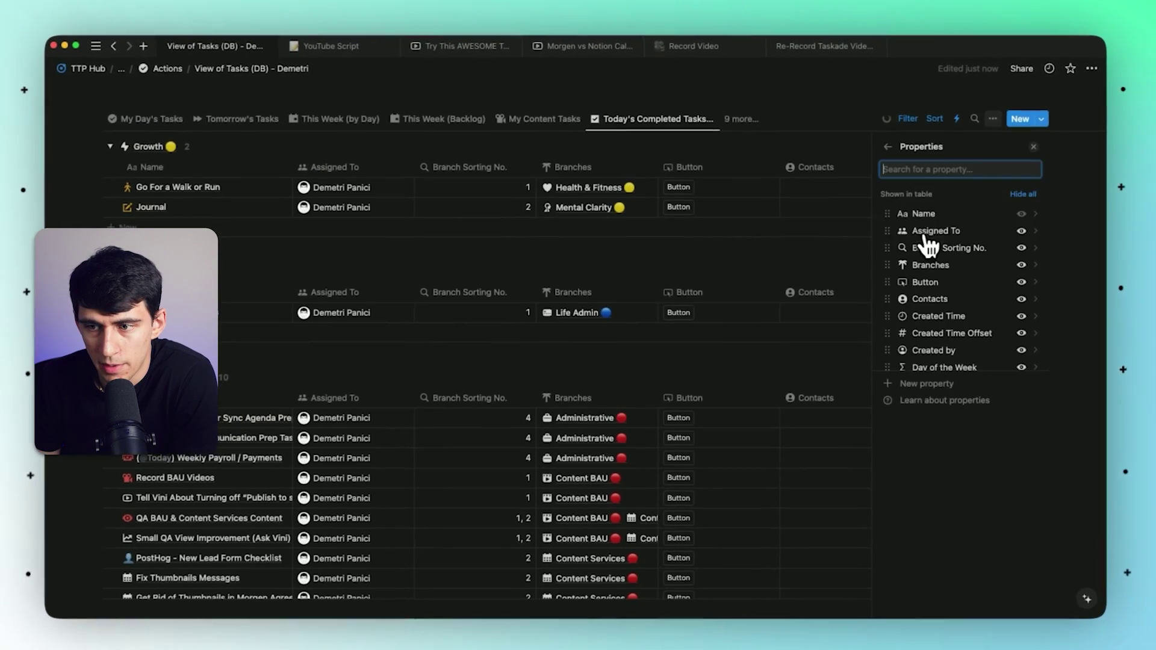
{"action": "left_click", "coordinate": [1004, 198]}
{"action": "left_click", "coordinate": [978, 170]}
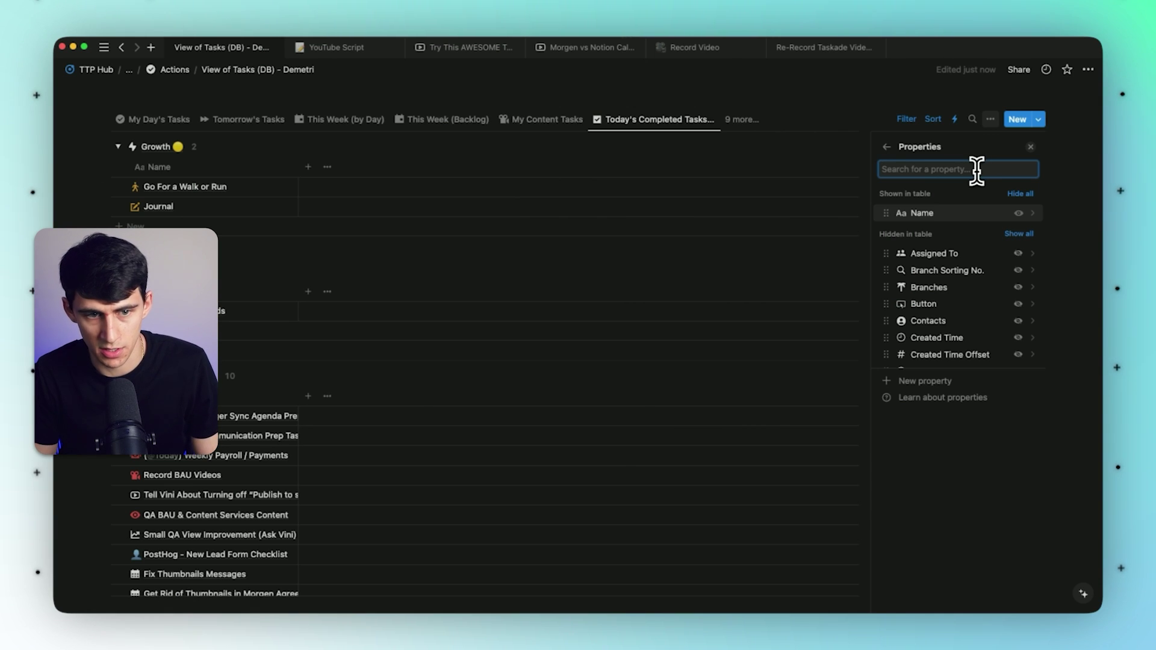
{"action": "type", "text": "ch"}
{"action": "key", "text": "BackSpace"}
{"action": "key", "text": "BackSpace"}
{"action": "type", "text": "time dur"}
{"action": "key", "text": "BackSpace"}
{"action": "key", "text": "BackSpace"}
{"action": "key", "text": "BackSpace"}
{"action": "key", "text": "BackSpace"}
Make the Time Tracking (hours) and Time columns visible in the table.
{"action": "left_click", "coordinate": [1020, 296]}
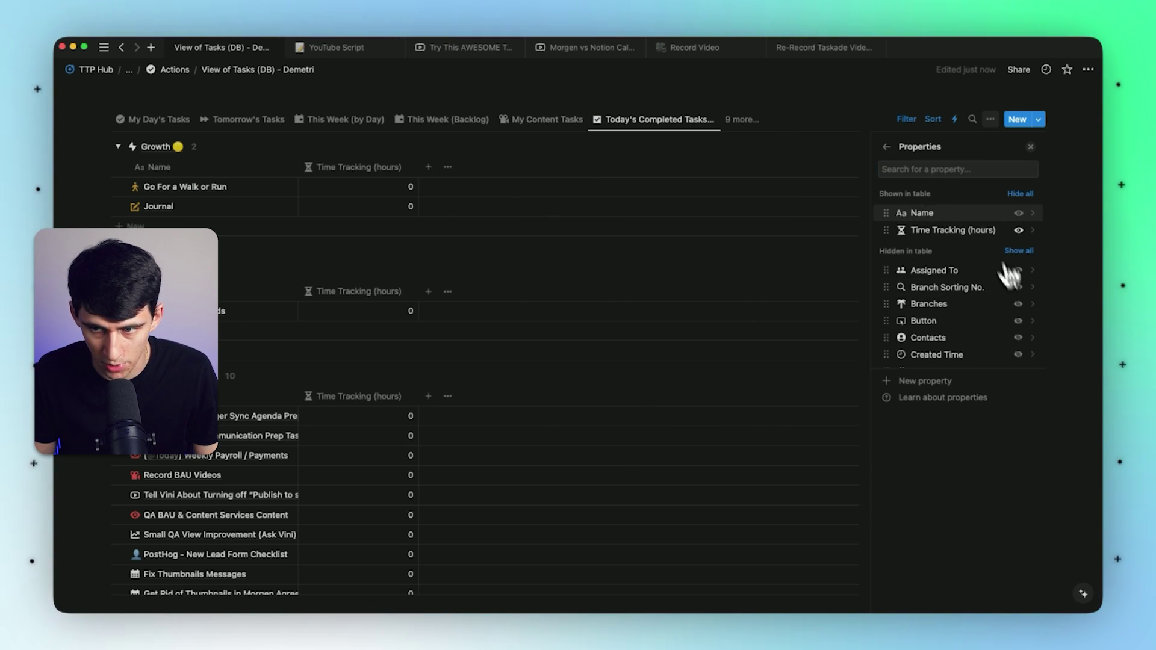
{"action": "left_click", "coordinate": [956, 170]}
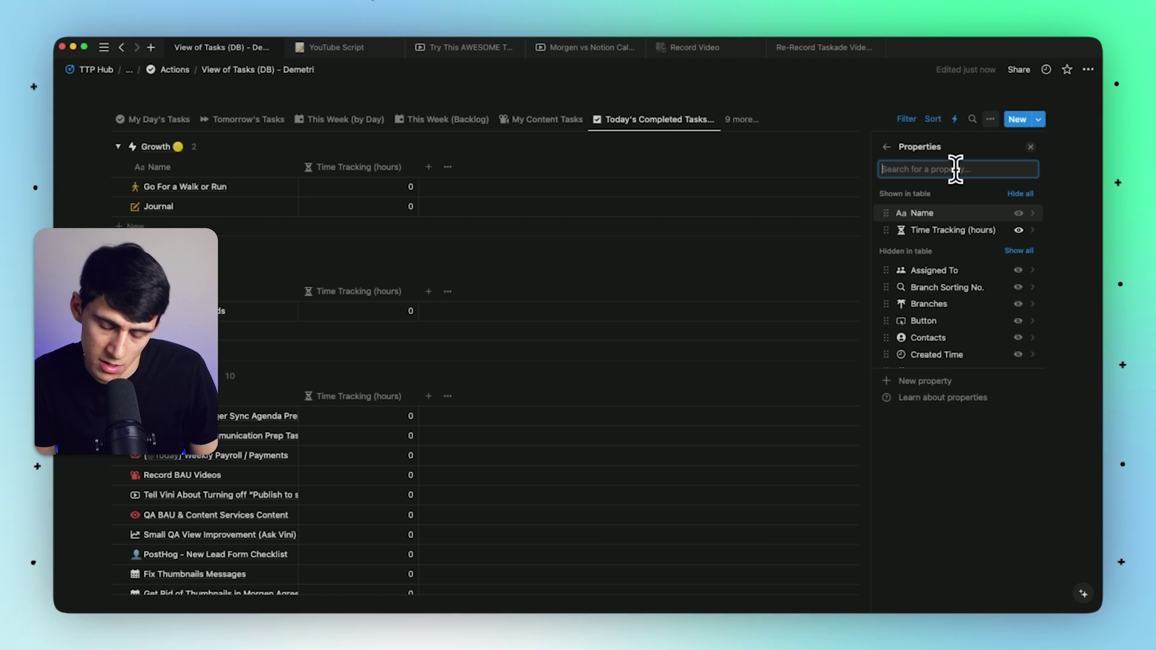
{"action": "type", "text": "time"}
{"action": "key", "text": "Return"}
{"action": "type", "text": "untrack"}
{"action": "key", "text": "BackSpace"}
{"action": "key", "text": "BackSpace"}
{"action": "key", "text": "BackSpace"}
{"action": "key", "text": "BackSpace"}
{"action": "key", "text": "BackSpace"}
{"action": "key", "text": "BackSpace"}
{"action": "key", "text": "BackSpace"}
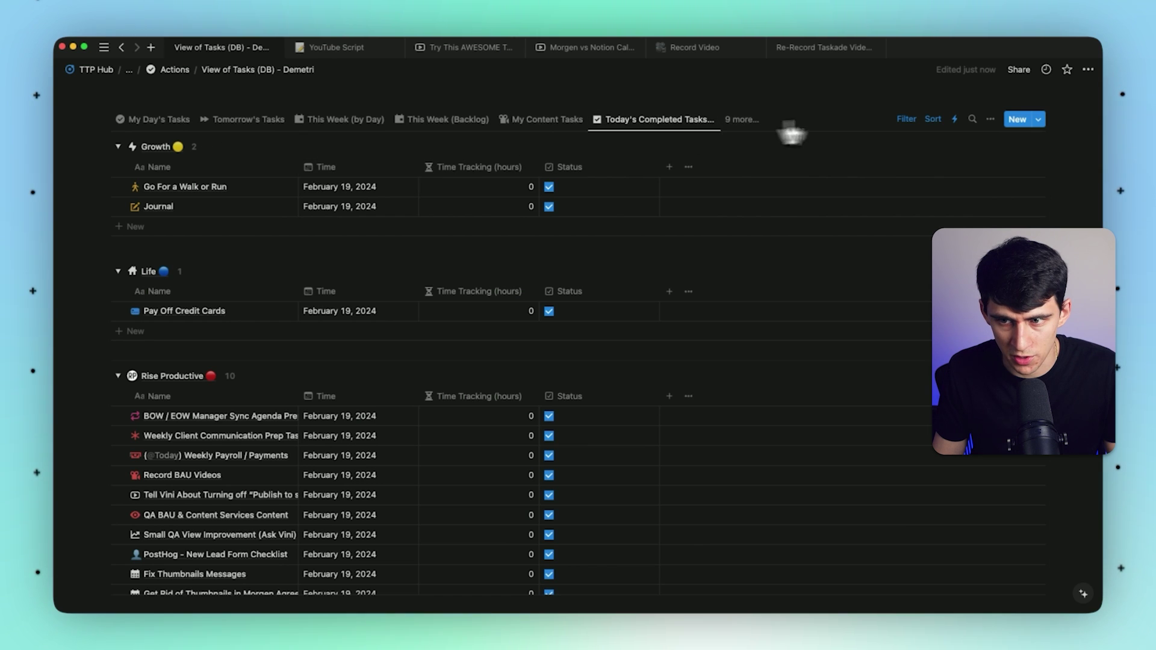
Replace the existing sort with Time Tracking (hours), descending.
{"action": "left_click", "coordinate": [932, 119]}
{"action": "left_click", "coordinate": [112, 261]}
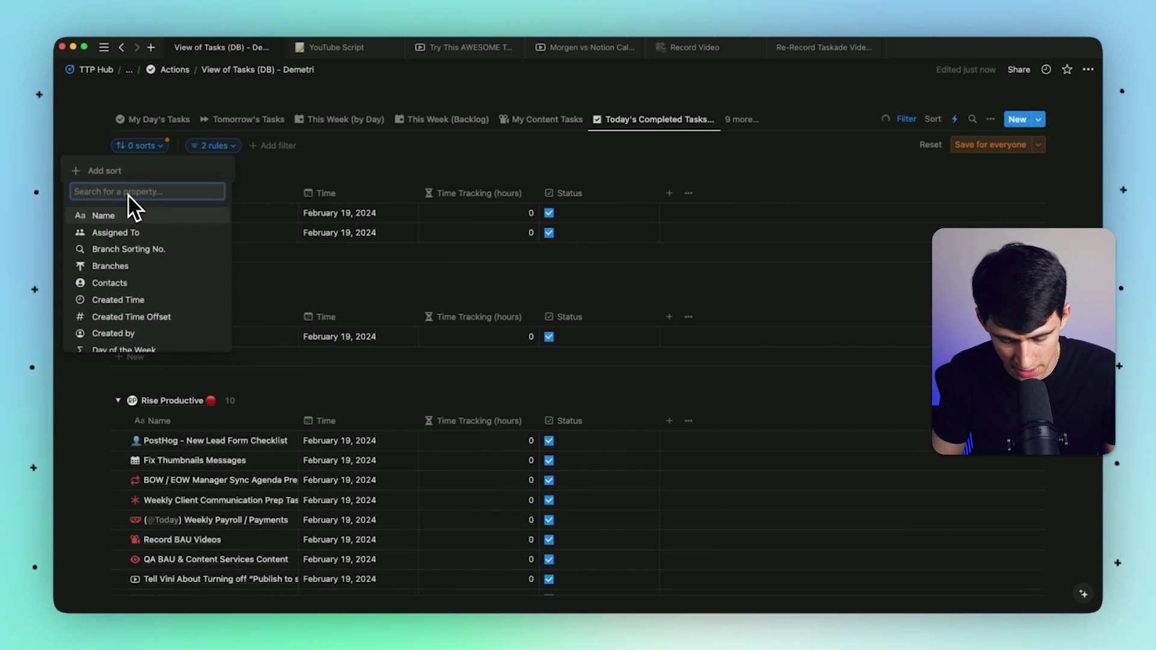
{"action": "type", "text": "time tracking"}
{"action": "key", "text": "Return"}
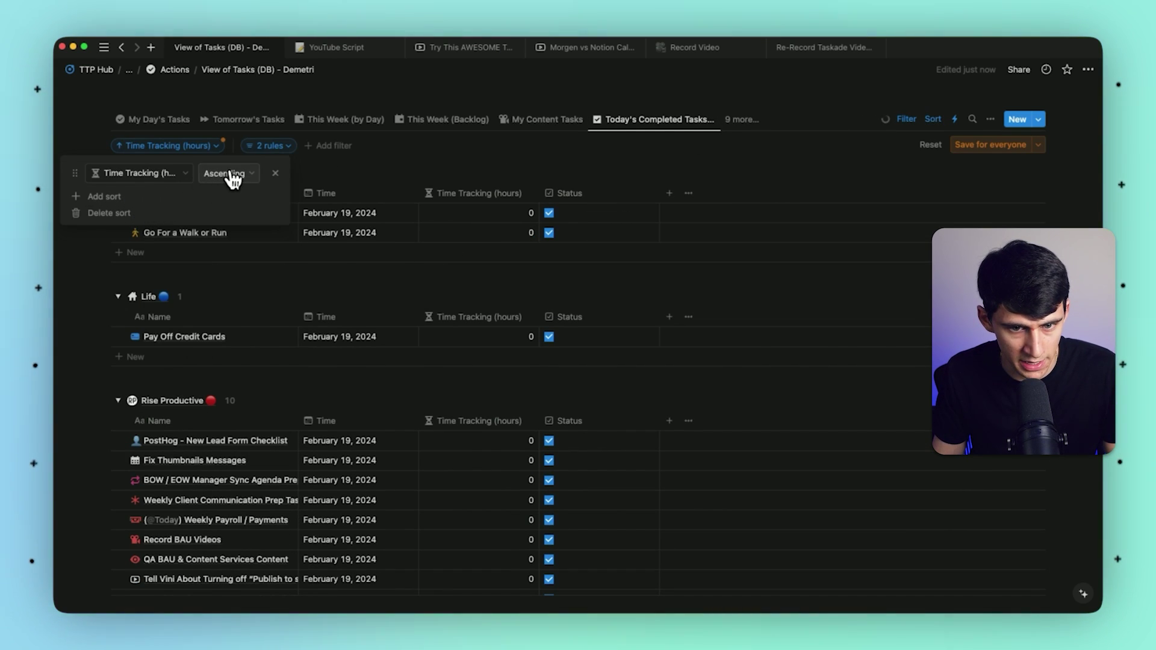
{"action": "left_click", "coordinate": [231, 174]}
{"action": "left_click", "coordinate": [238, 210]}
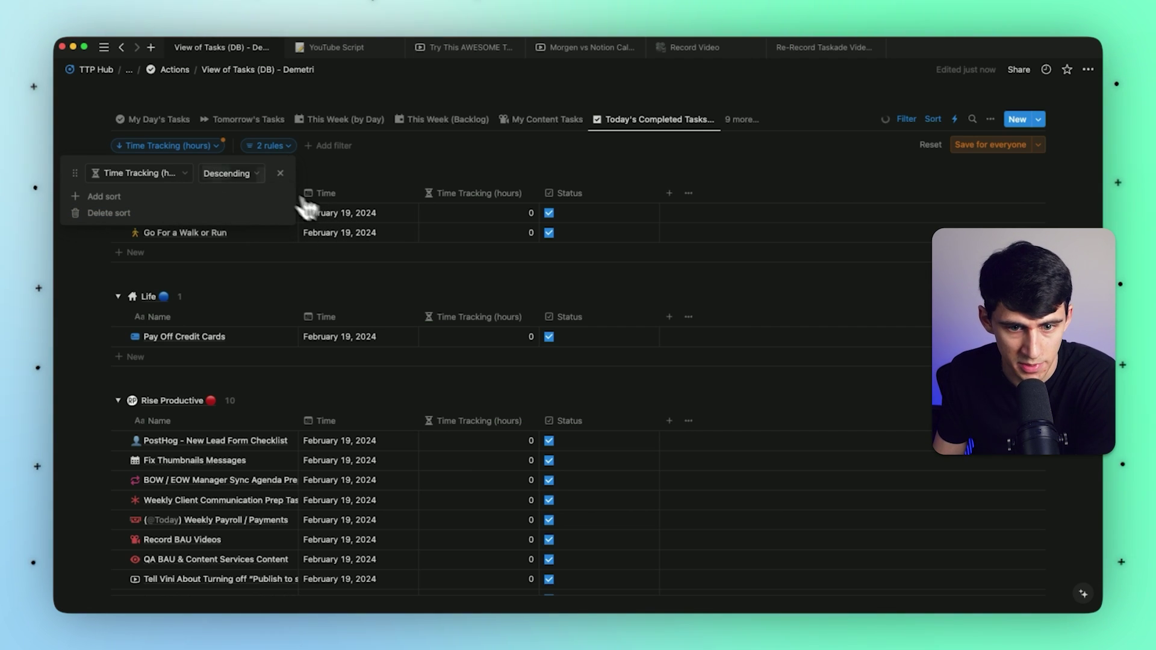
Remove the Status-is-checked filter rule so unchecked tasks also appear.
{"action": "left_click", "coordinate": [282, 147]}
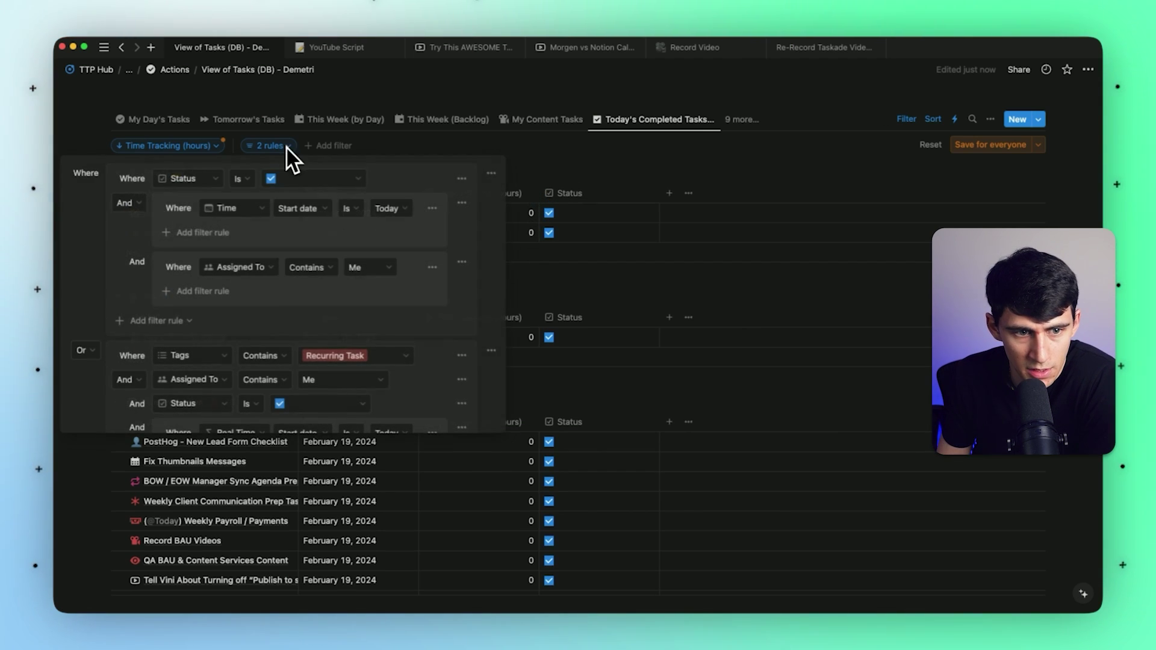
{"action": "left_click", "coordinate": [492, 174]}
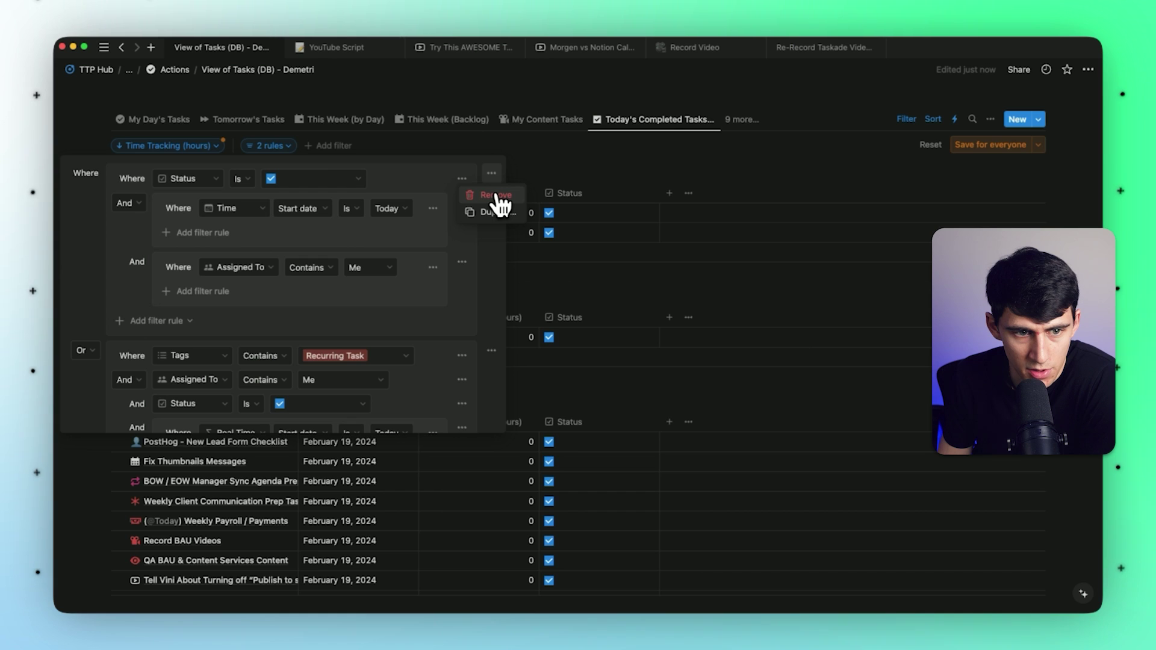
{"action": "left_click", "coordinate": [313, 179]}
{"action": "left_click", "coordinate": [289, 179]}
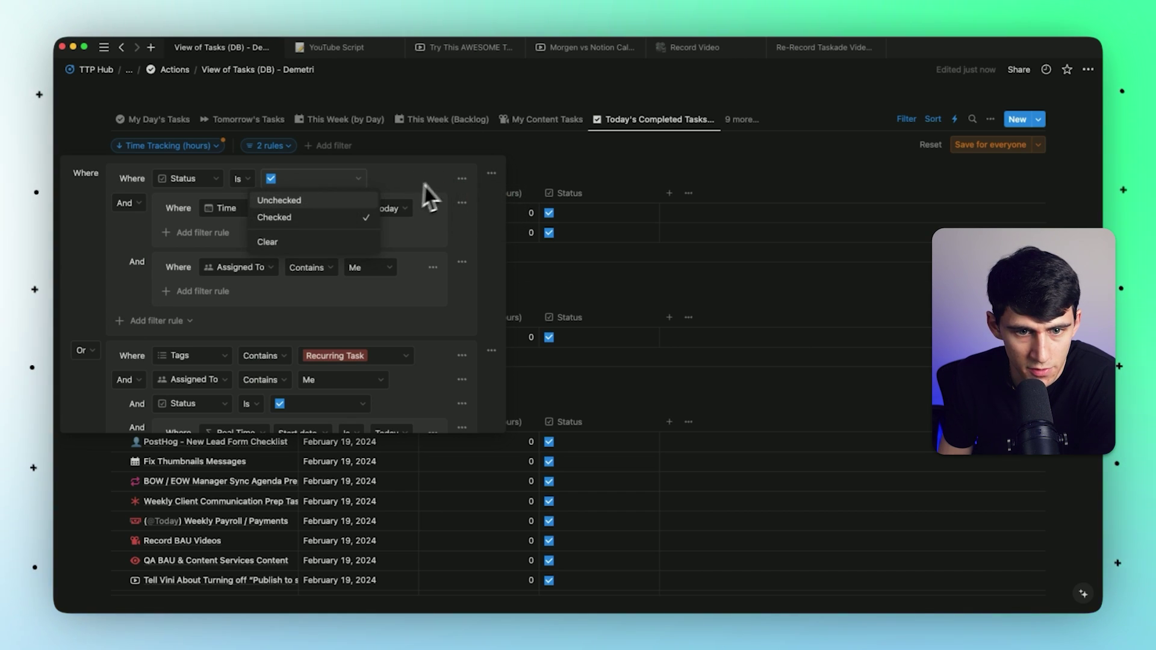
{"action": "left_click", "coordinate": [467, 183]}
{"action": "left_click", "coordinate": [645, 319]}
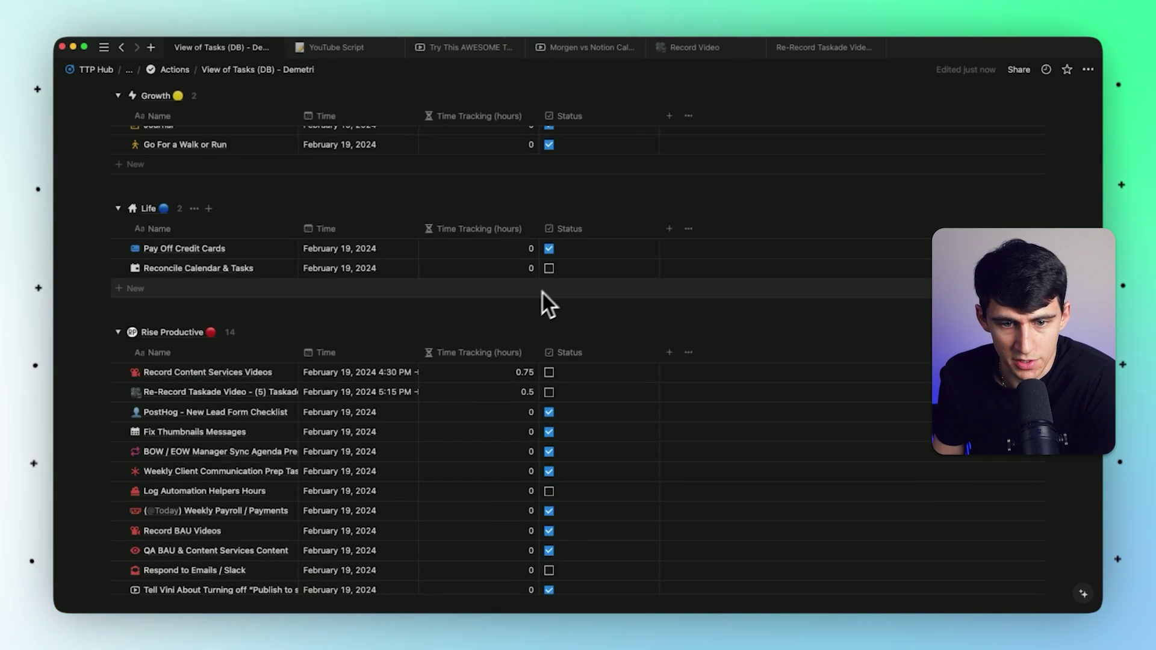
Sum Time Tracking (hours) per group: Growth 0, Life 0, Rise Productive 1.25.
{"action": "left_click", "coordinate": [517, 270]}
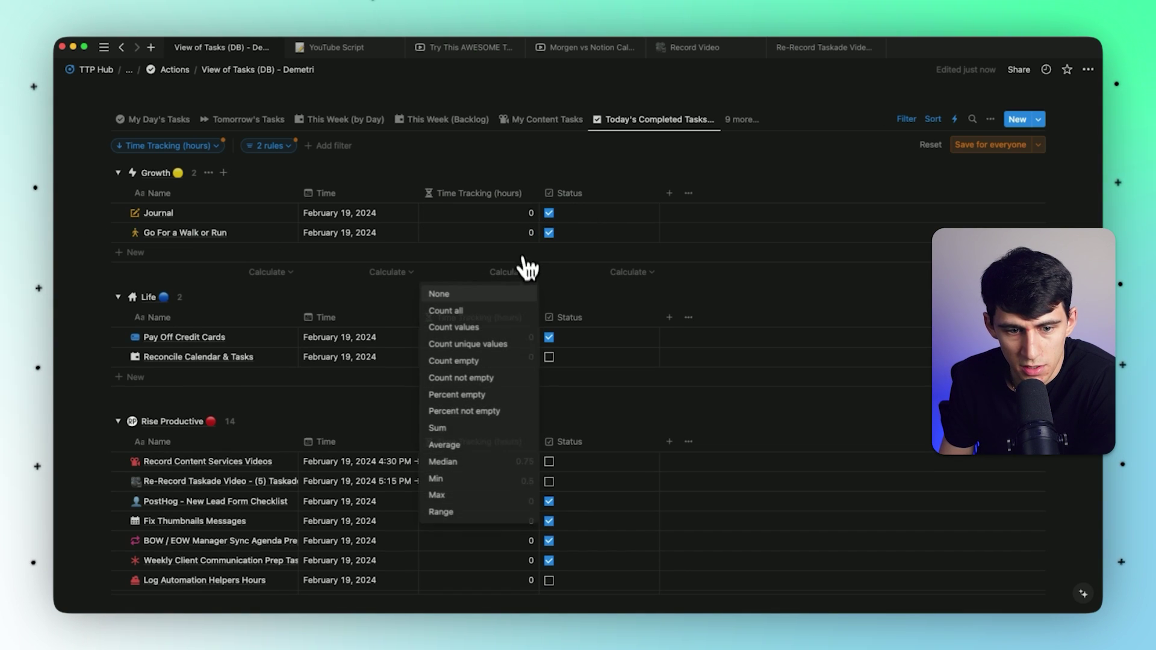
{"action": "left_click", "coordinate": [467, 429]}
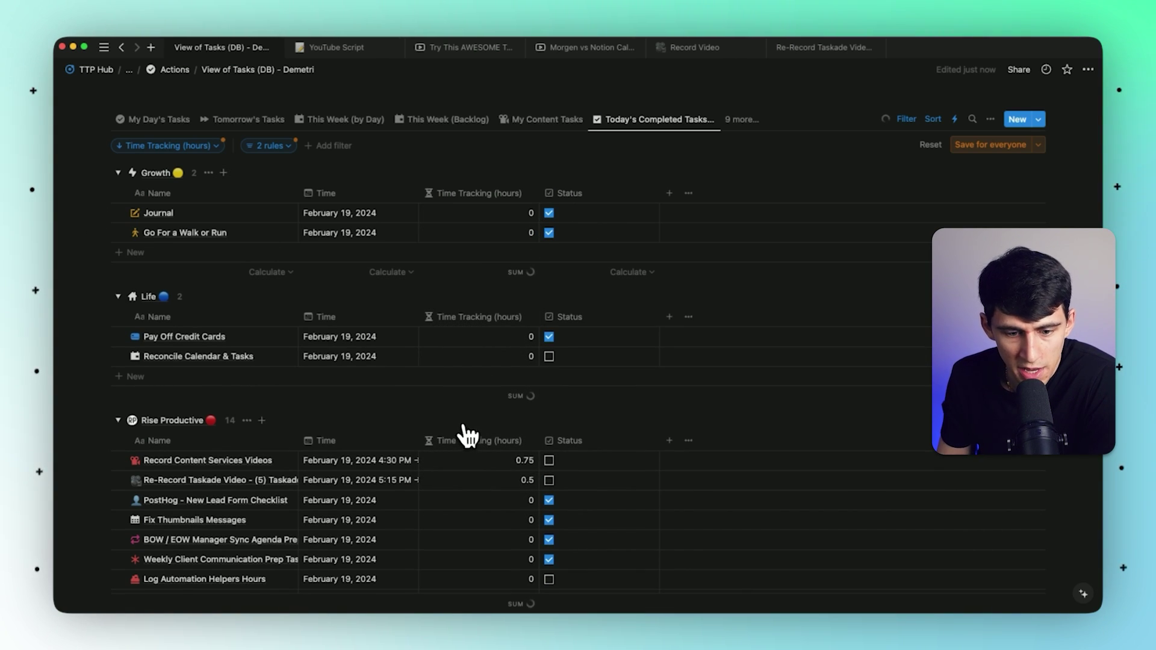
{"action": "scroll", "coordinate": [498, 330], "scroll_direction": "down", "scroll_amount": 3}
{"action": "scroll", "coordinate": [412, 348], "scroll_direction": "down", "scroll_amount": 10}
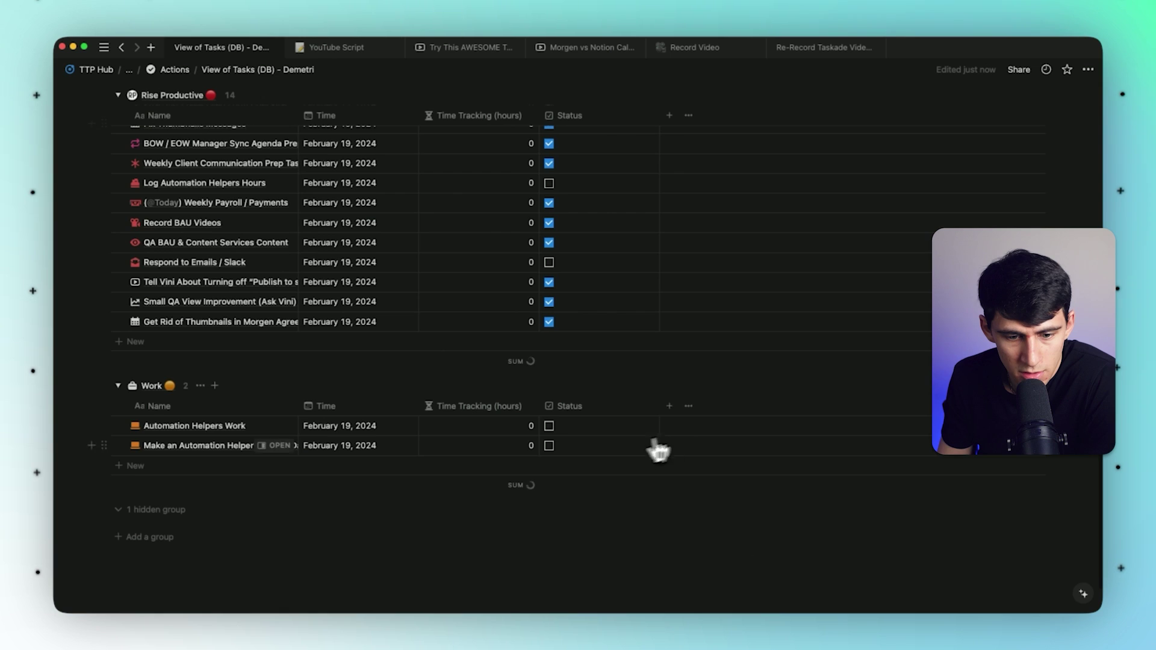
{"action": "scroll", "coordinate": [525, 373], "scroll_direction": "up", "scroll_amount": 12}
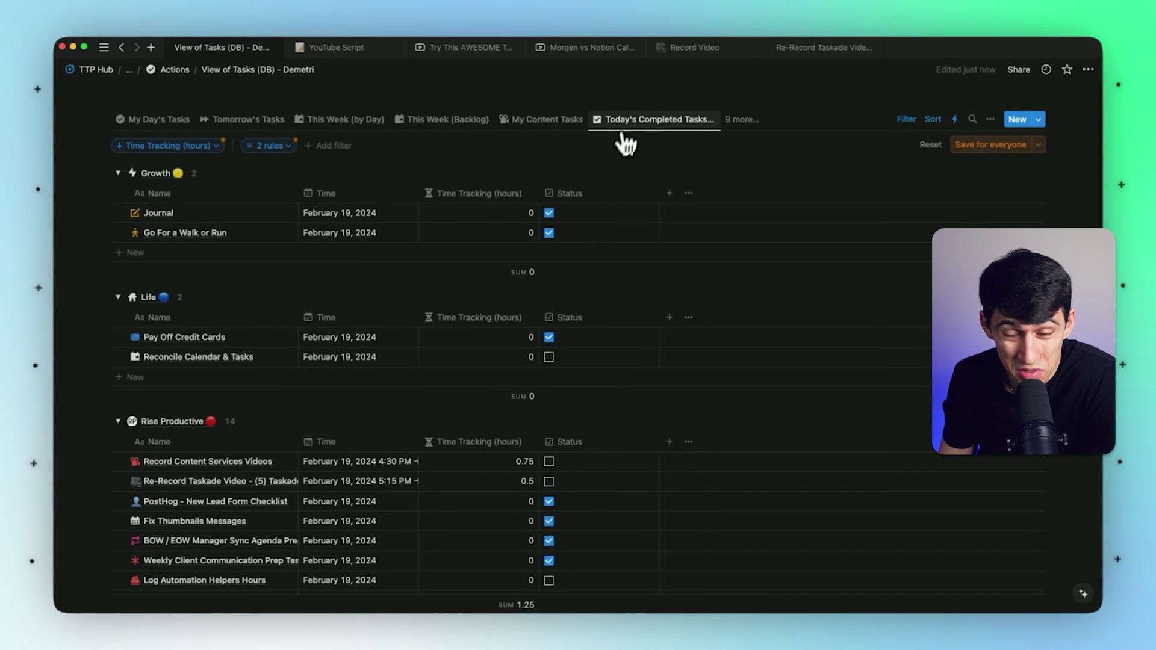
Widen the Time column to show full time ranges and narrow Time Tracking (hours) slightly.
{"action": "left_click", "coordinate": [291, 158]}
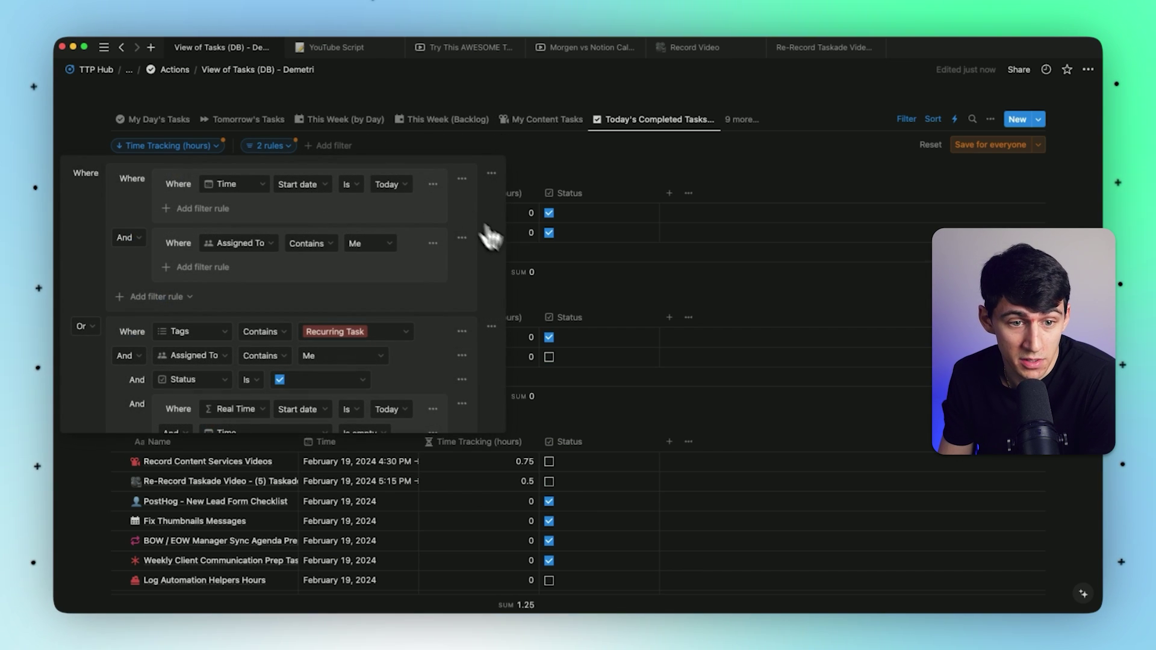
{"action": "left_click", "coordinate": [609, 170]}
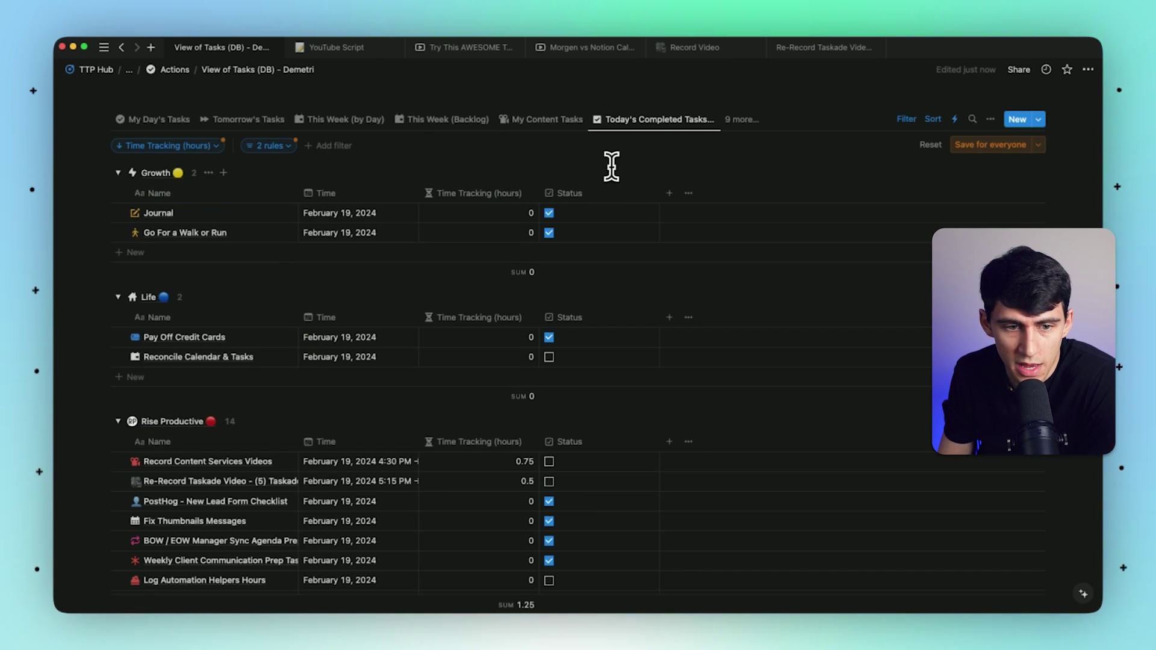
{"action": "scroll", "coordinate": [385, 392], "scroll_direction": "down", "scroll_amount": 3}
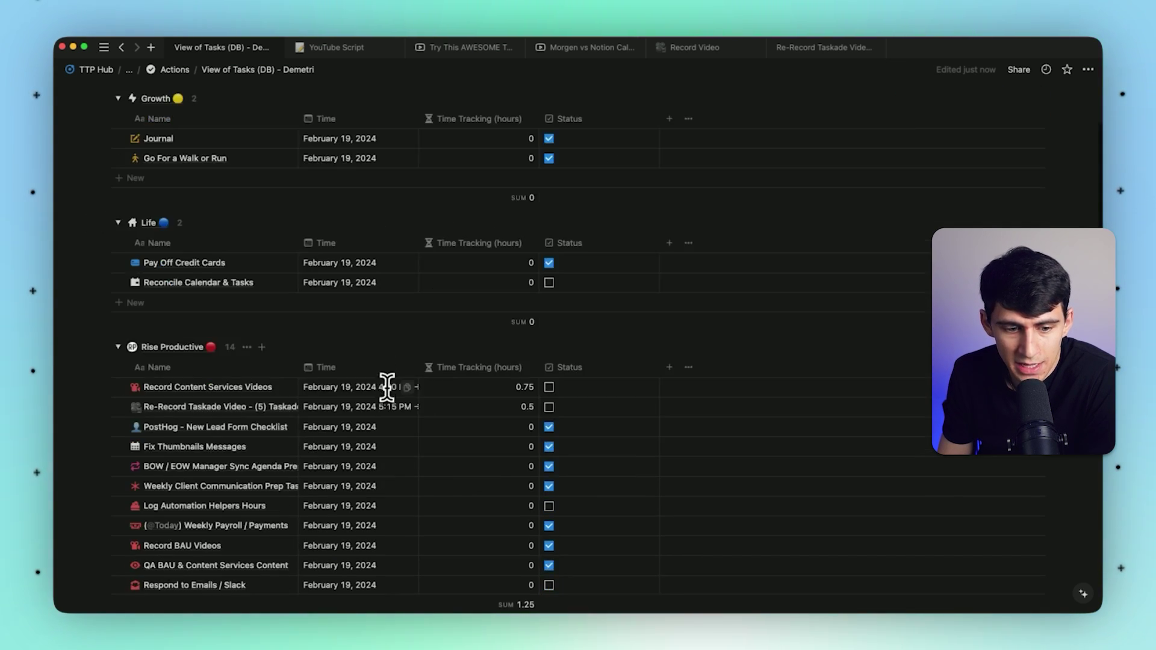
{"action": "left_click_drag", "start_coordinate": [411, 380], "coordinate": [405, 381]}
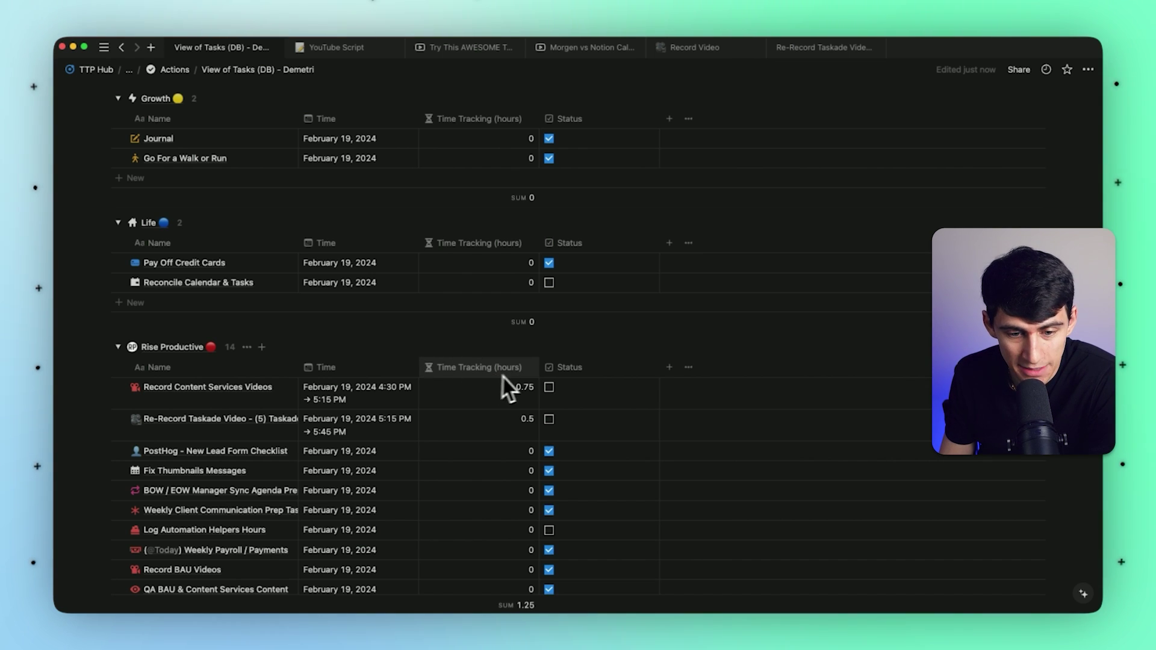
{"action": "left_click_drag", "start_coordinate": [540, 367], "coordinate": [537, 365]}
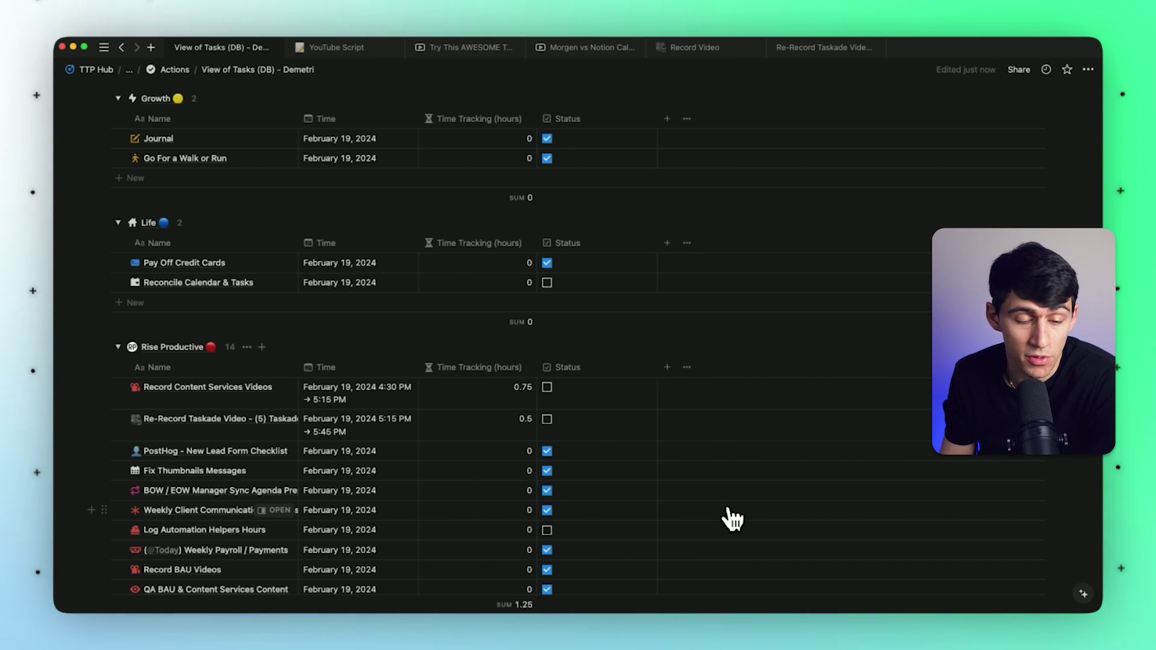
{"action": "scroll", "coordinate": [728, 510], "scroll_direction": "down", "scroll_amount": 2}
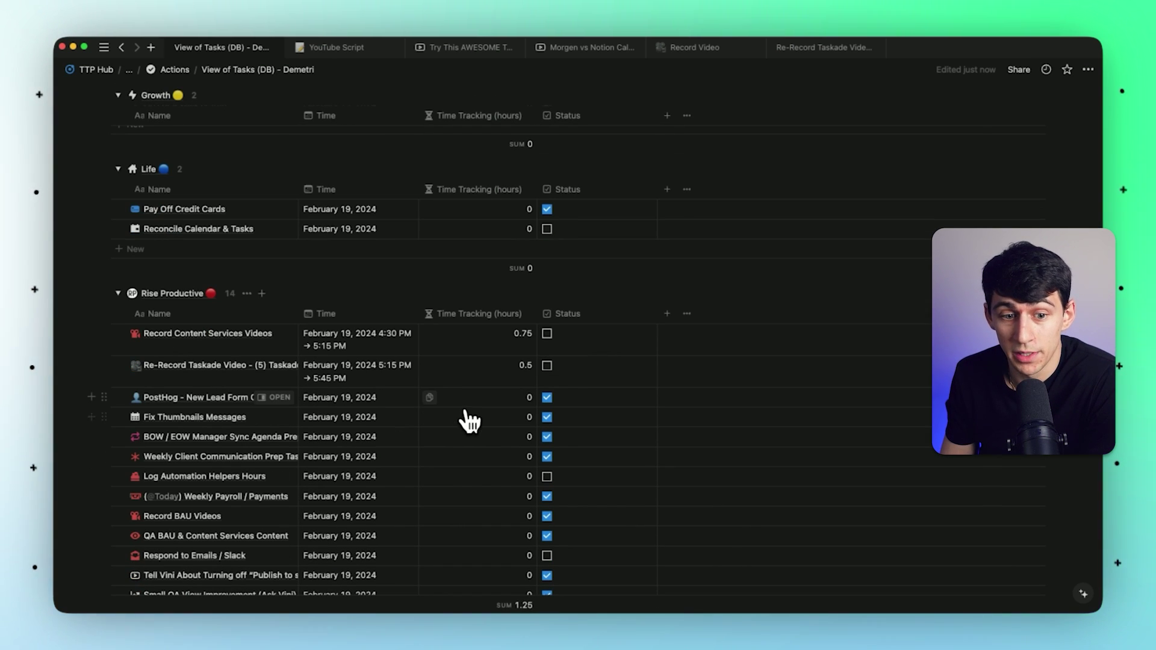
{"action": "scroll", "coordinate": [494, 429], "scroll_direction": "down", "scroll_amount": 5}
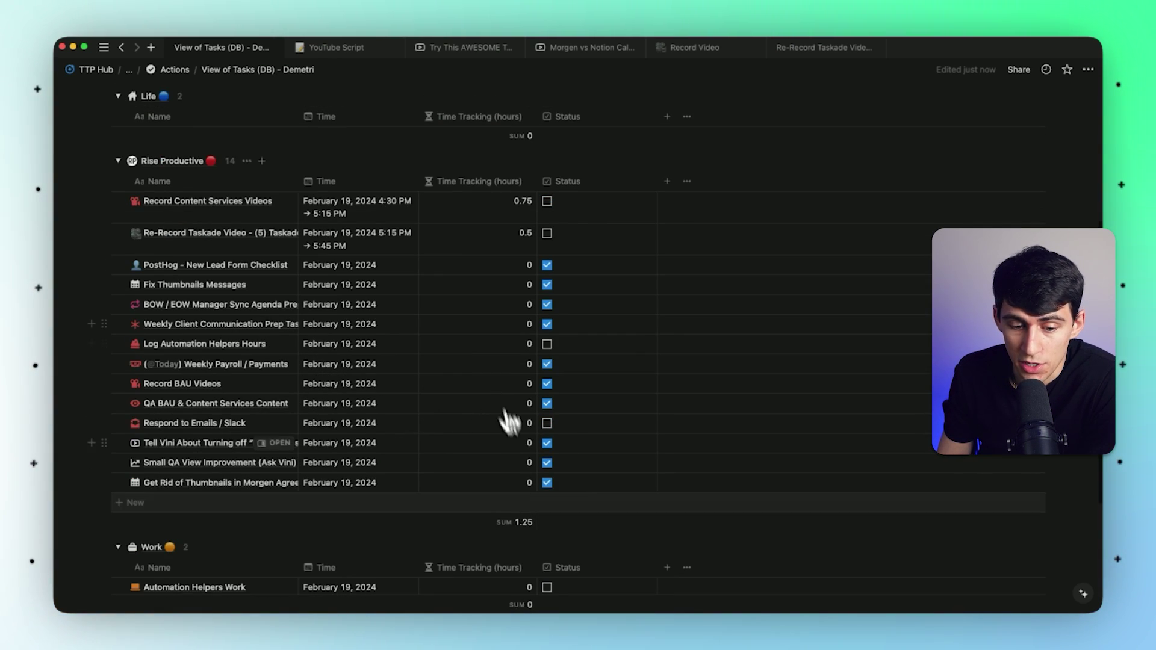
{"action": "scroll", "coordinate": [531, 482], "scroll_direction": "up", "scroll_amount": 9}
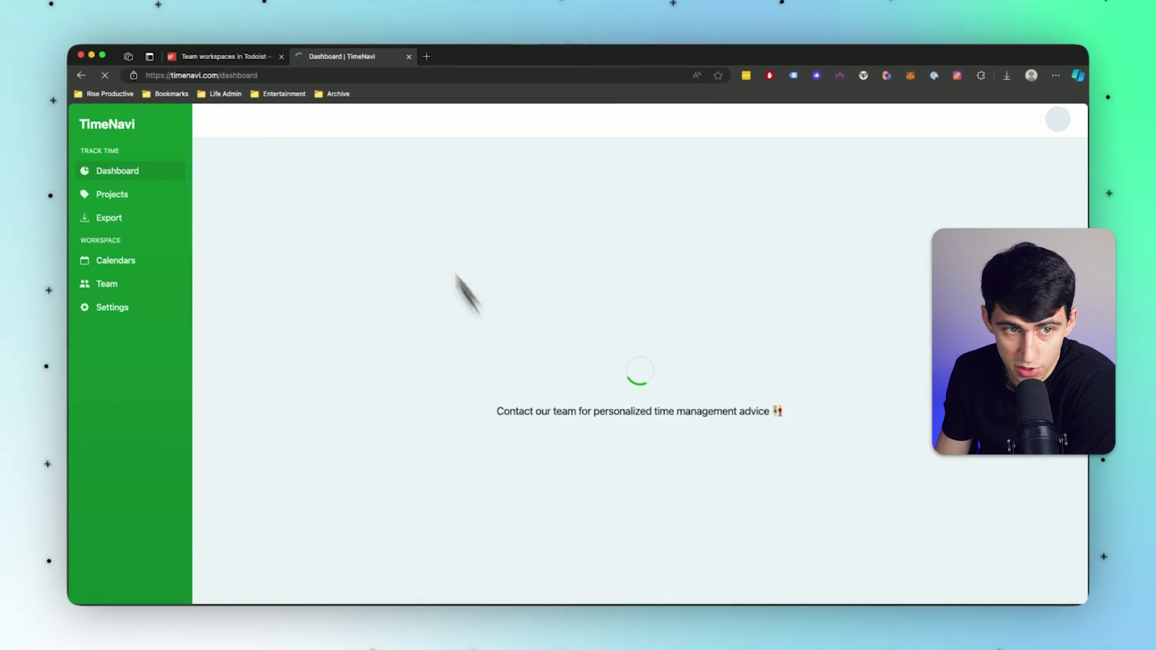
Close the Todoist tab and view TimeNavi's Upgrade pricing: Standard $7.5, Premium $10.
{"action": "left_click", "coordinate": [281, 56]}
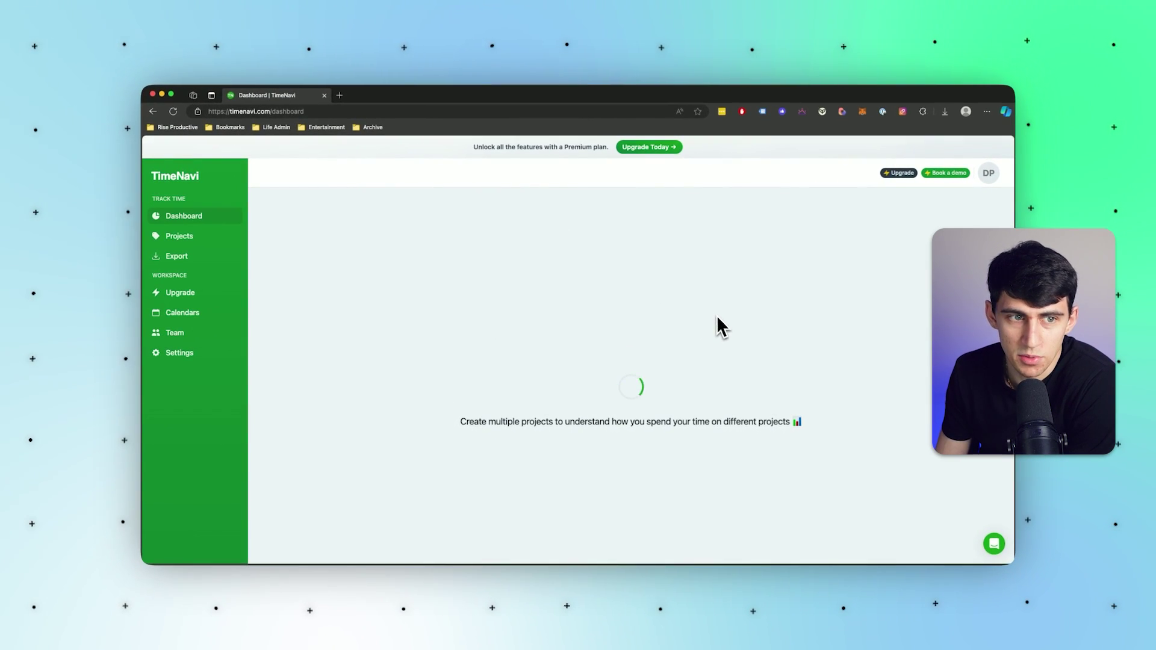
{"action": "left_click", "coordinate": [670, 154]}
{"action": "scroll", "coordinate": [540, 373], "scroll_direction": "down", "scroll_amount": 3}
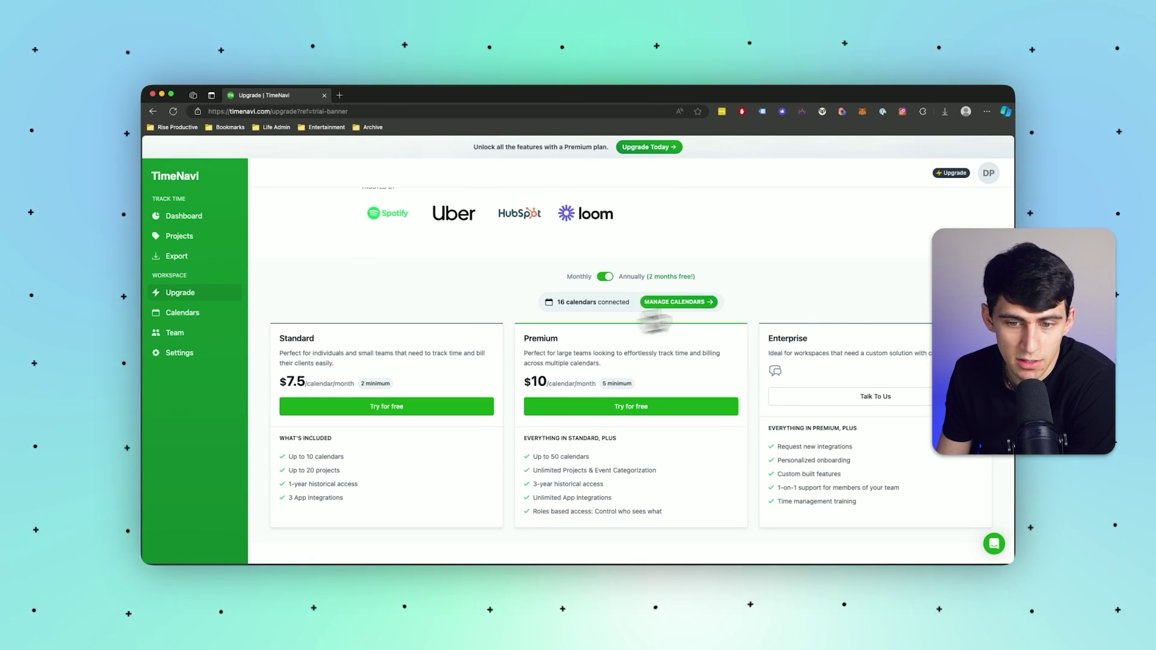
{"action": "double_click", "coordinate": [548, 383]}
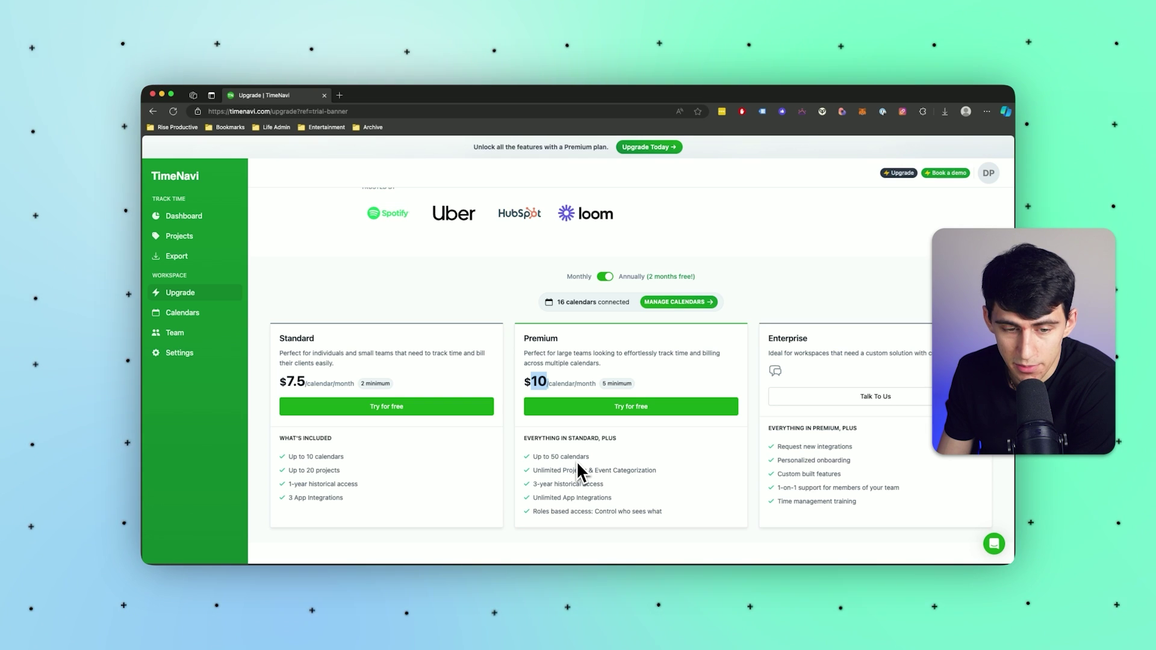
{"action": "left_click", "coordinate": [533, 382]}
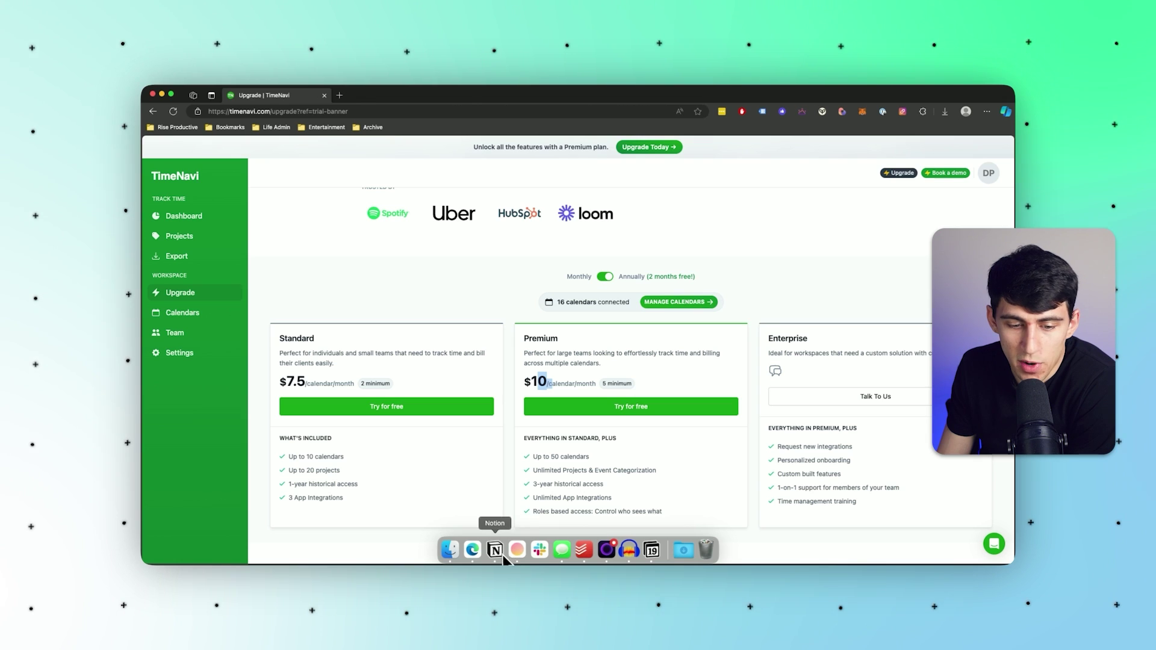
Return to Notion and review the grouped table with its per-group hour sums.
{"action": "left_click", "coordinate": [502, 553]}
{"action": "scroll", "coordinate": [523, 331], "scroll_direction": "down", "scroll_amount": 5}
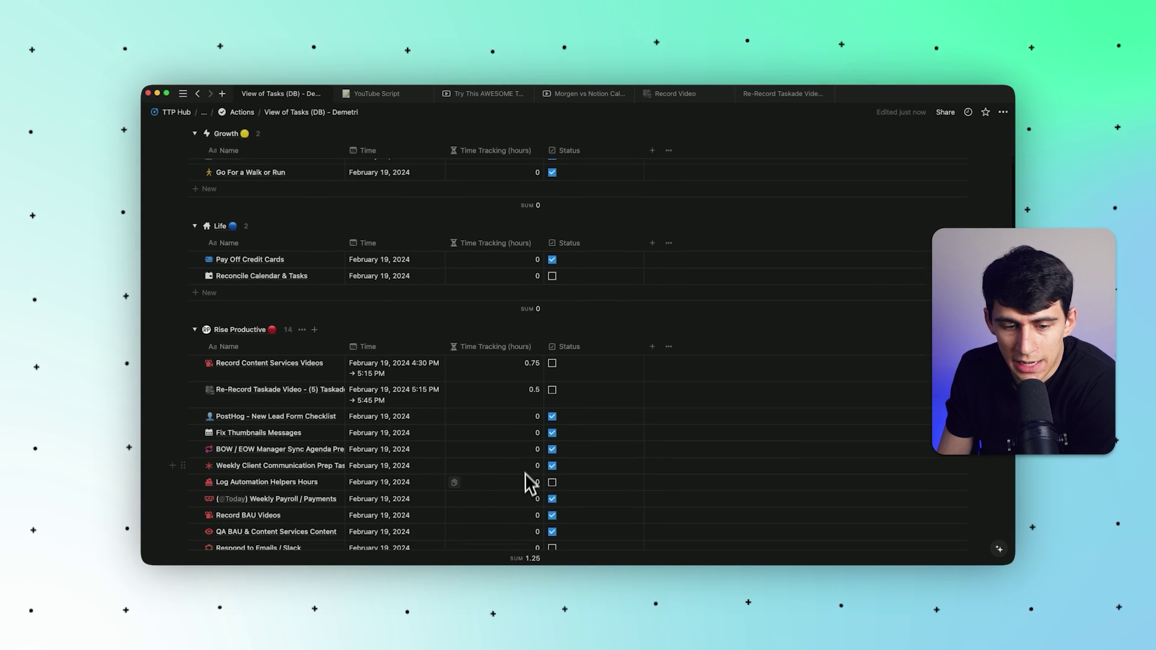
{"action": "scroll", "coordinate": [525, 472], "scroll_direction": "down", "scroll_amount": 8}
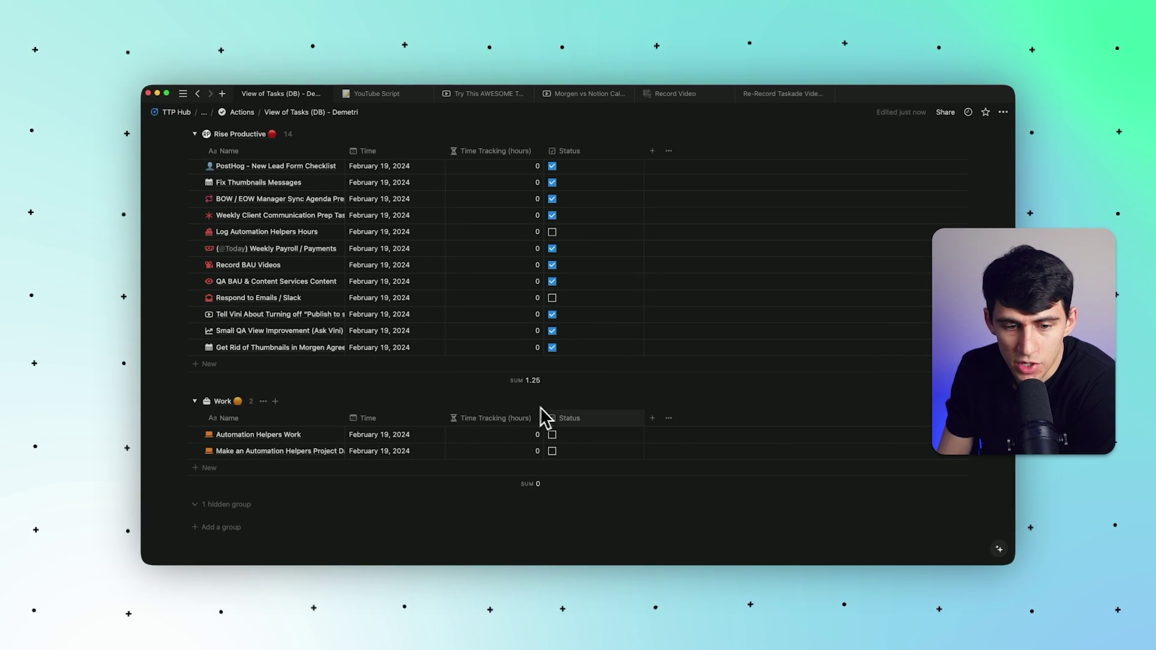
{"action": "scroll", "coordinate": [540, 407], "scroll_direction": "up", "scroll_amount": 10}
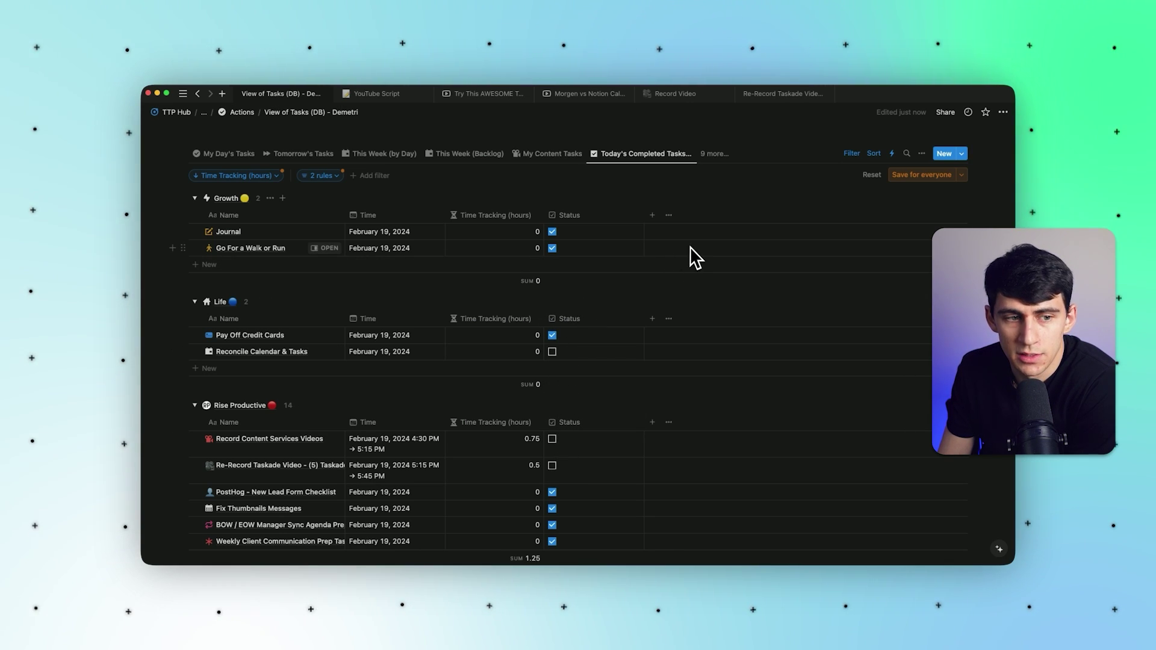